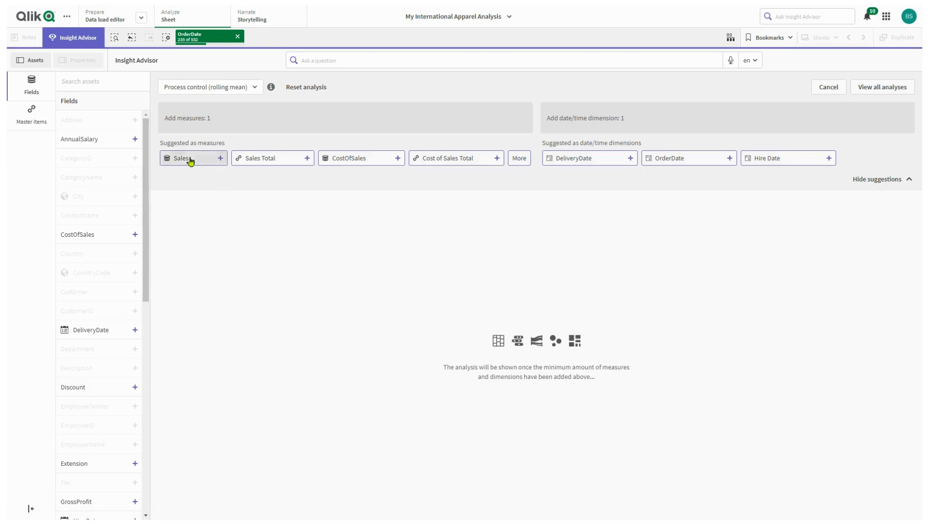
- Complete the rolling-mean process control analysis with Sales and the OrderDate dimension, and inspect its chart around July 2021
click(686, 159)
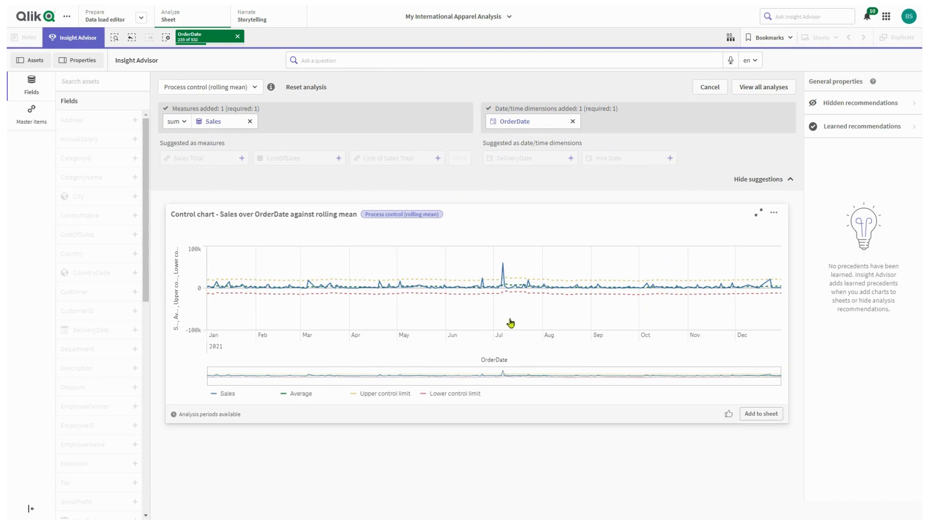
scroll(513, 328, up, 2)
scroll(513, 327, up, 5)
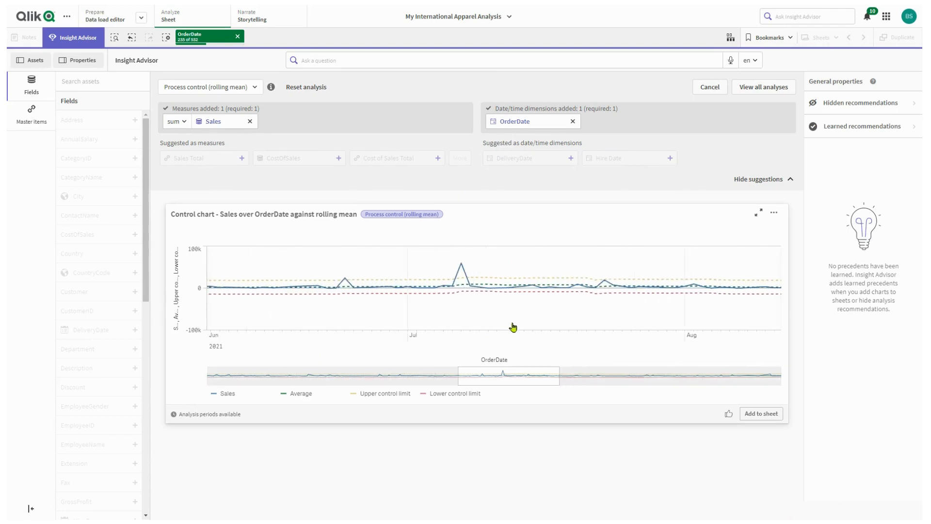
scroll(513, 327, up, 1)
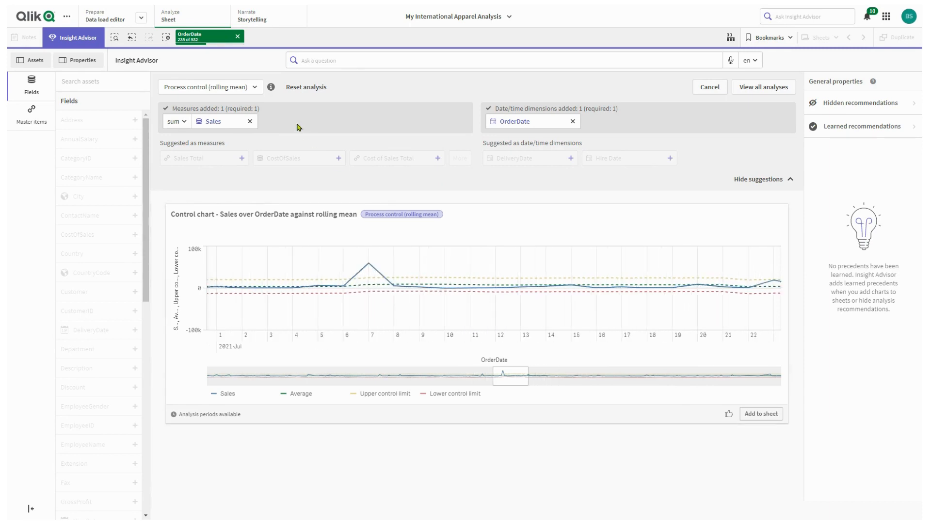
- Reset the analysis and build a Process control (mean) analysis of Sales over OrderDate, inspecting the chart around July 2021
click(297, 91)
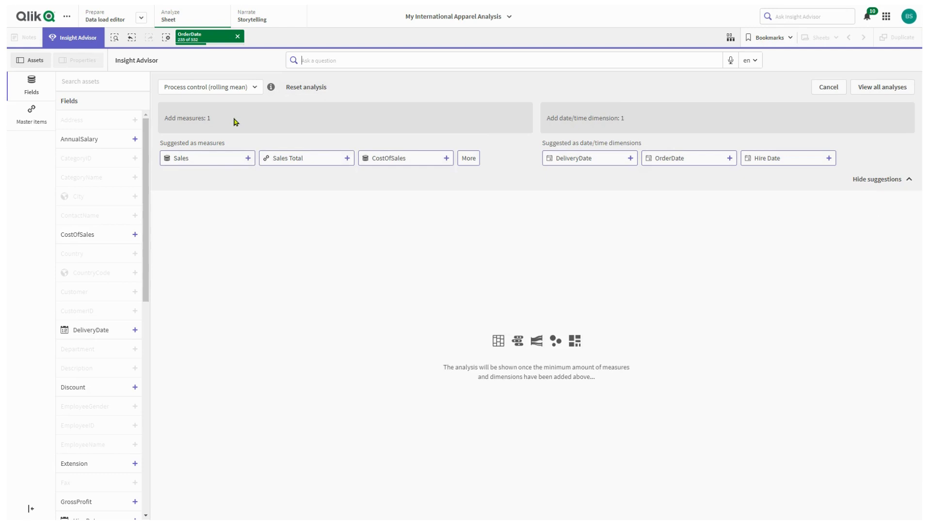
click(253, 91)
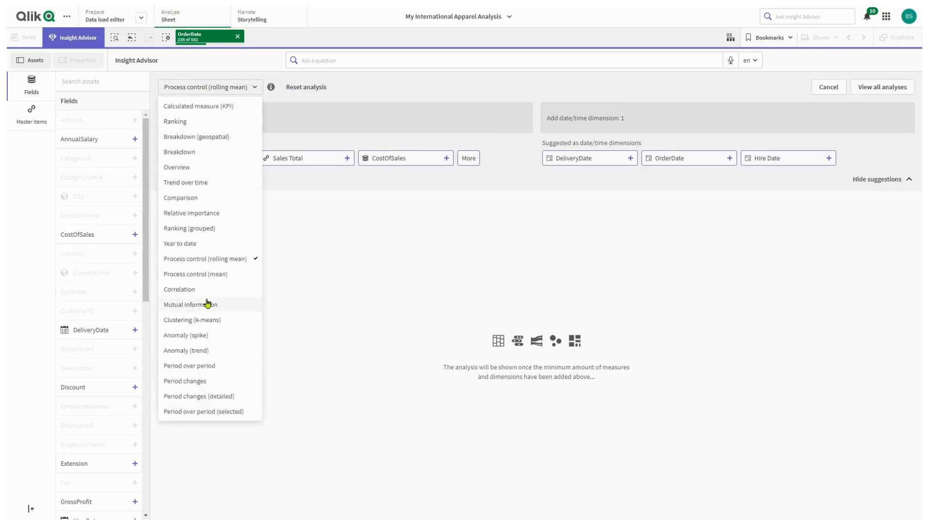
click(207, 275)
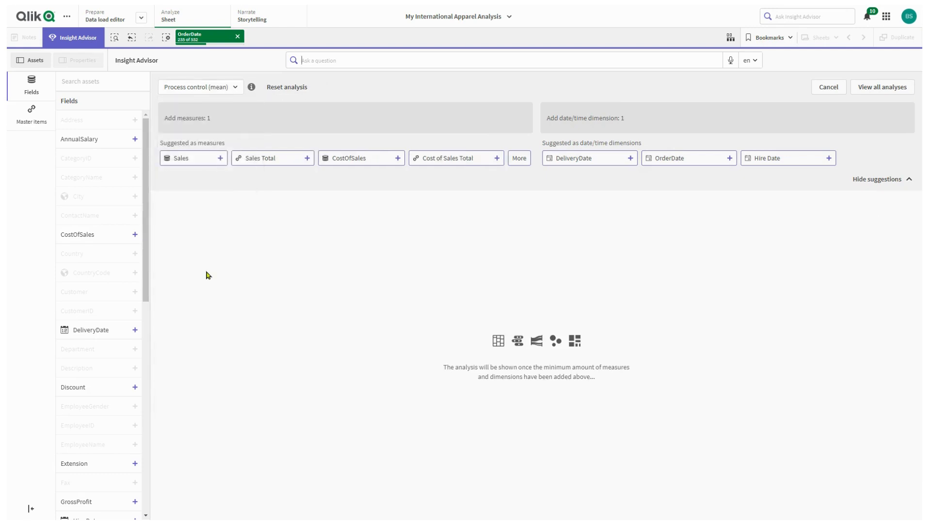
click(202, 159)
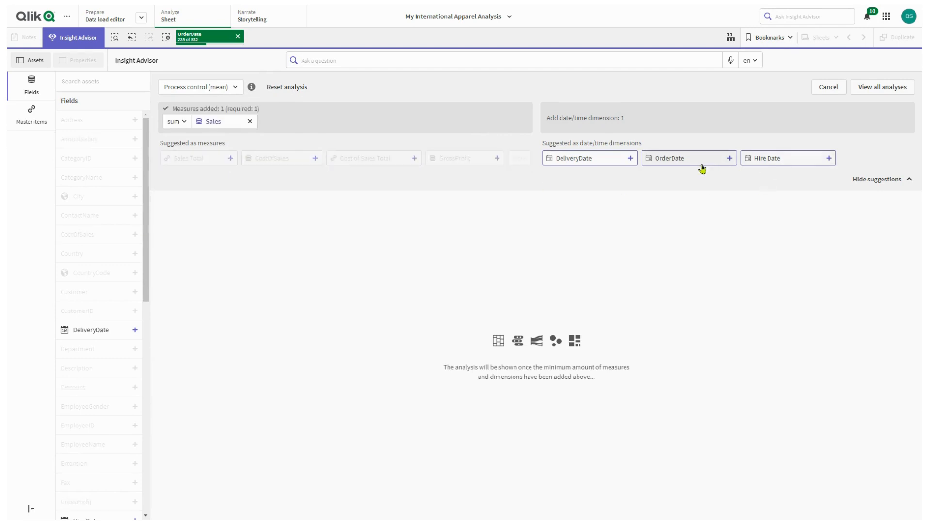
click(684, 158)
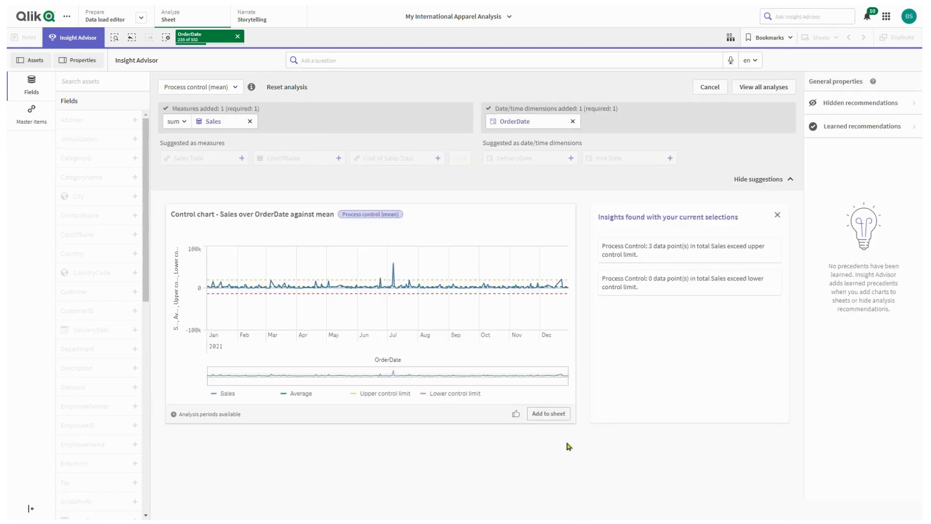
scroll(398, 330, up, 2)
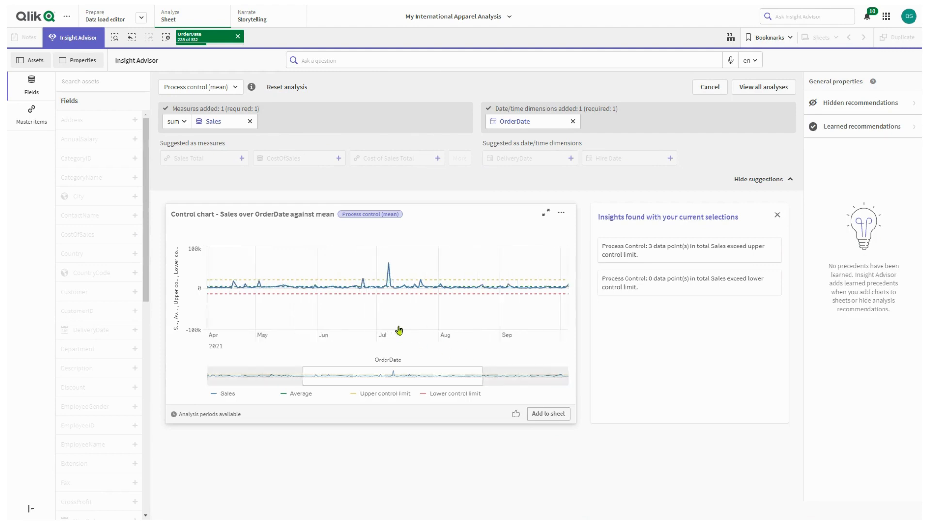
scroll(398, 330, up, 2)
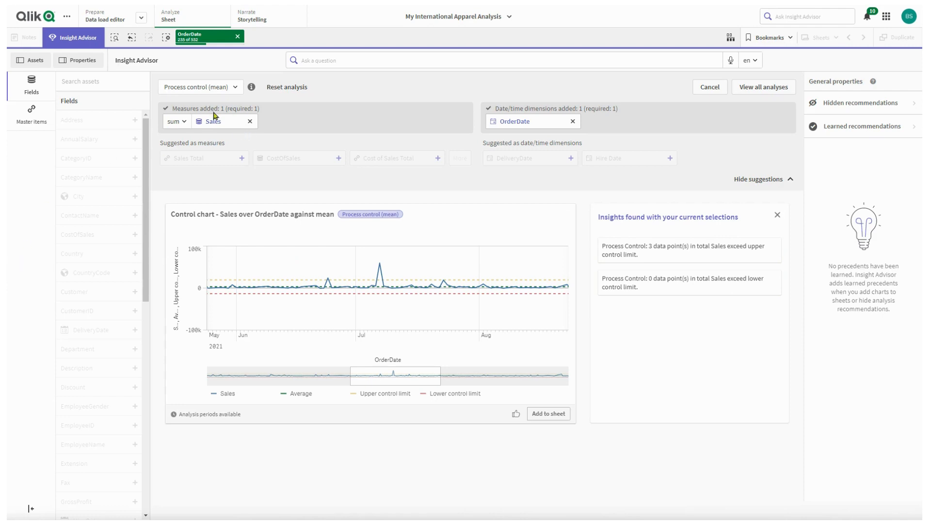
- Change the analysis type to Correlation and compare the Sales and GrossProfit fields
click(220, 89)
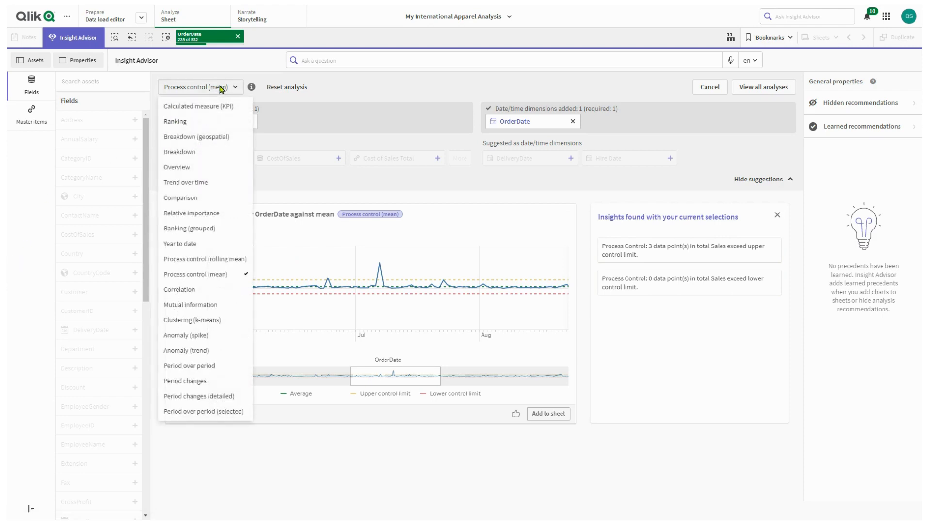
click(198, 288)
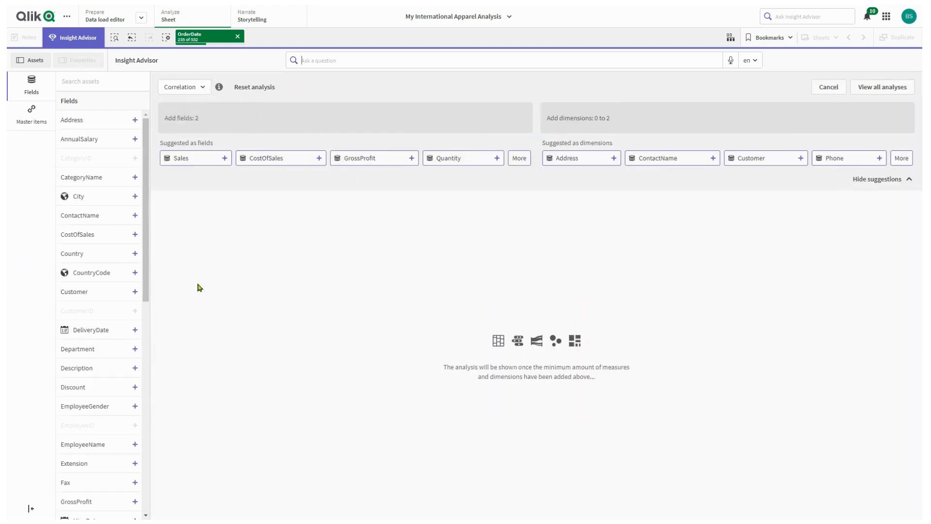
click(194, 158)
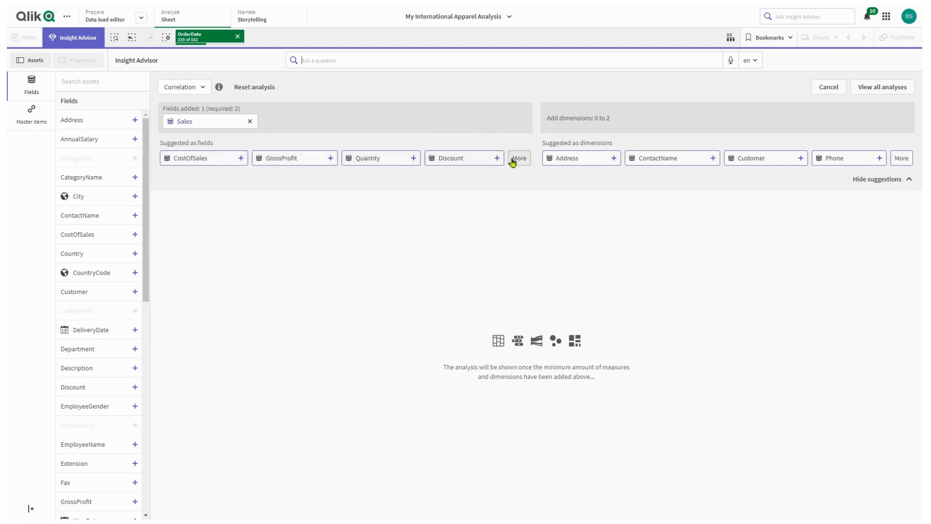
click(281, 159)
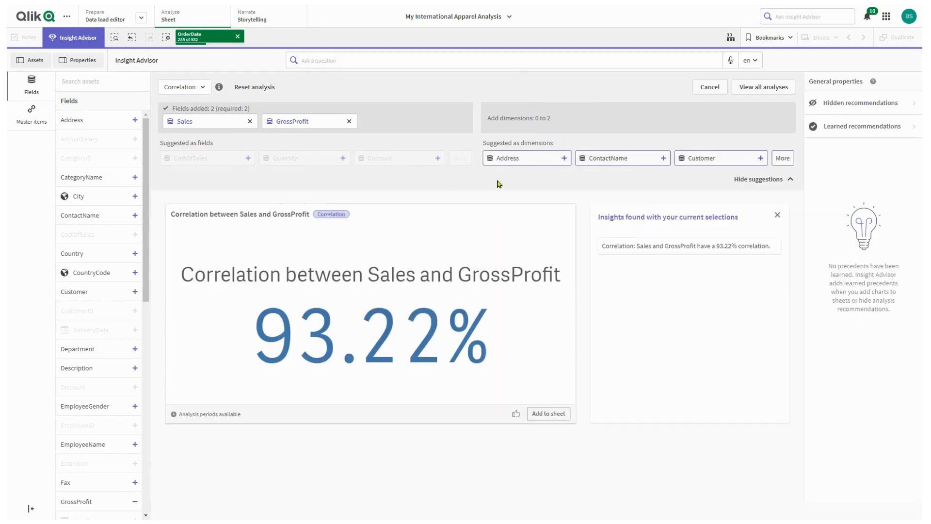
- Break the Sales and GrossProfit correlation down by the EmployeeName dimension and inspect the lowest-correlation point
click(783, 158)
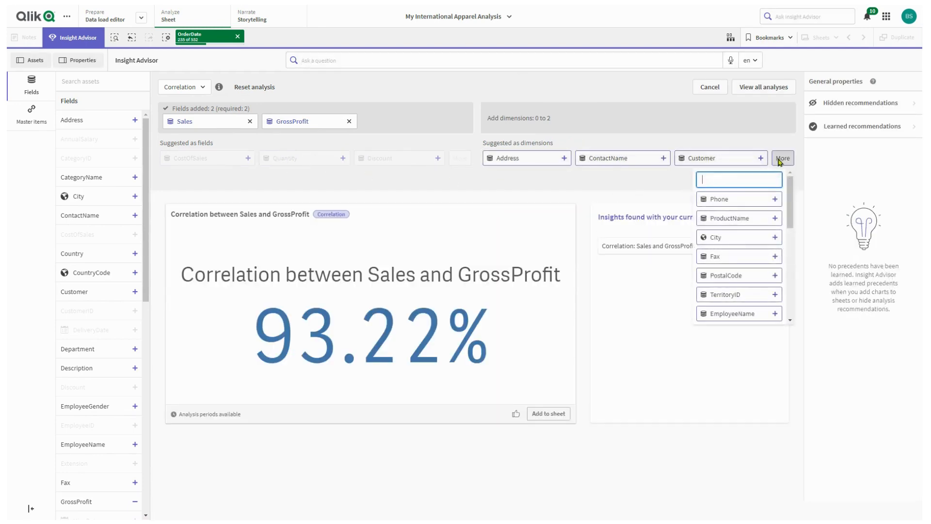
click(746, 316)
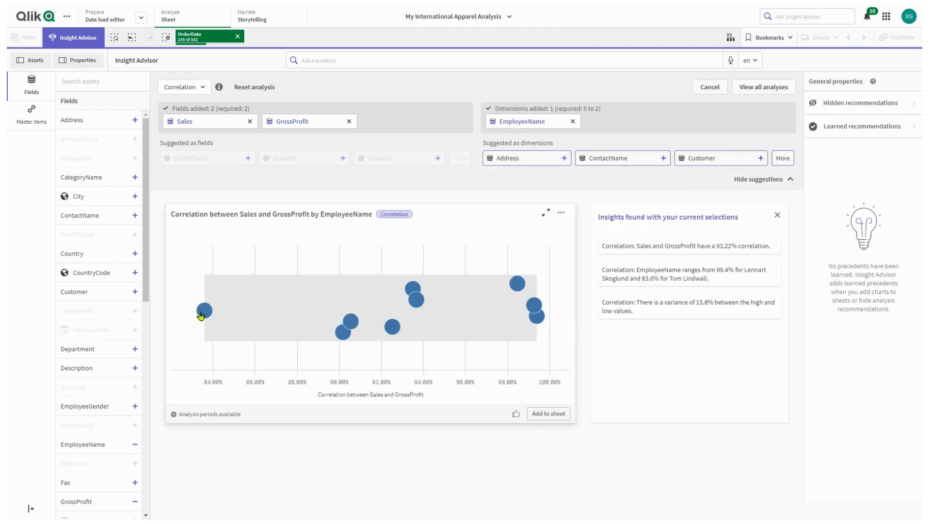
mouse_move(200, 315)
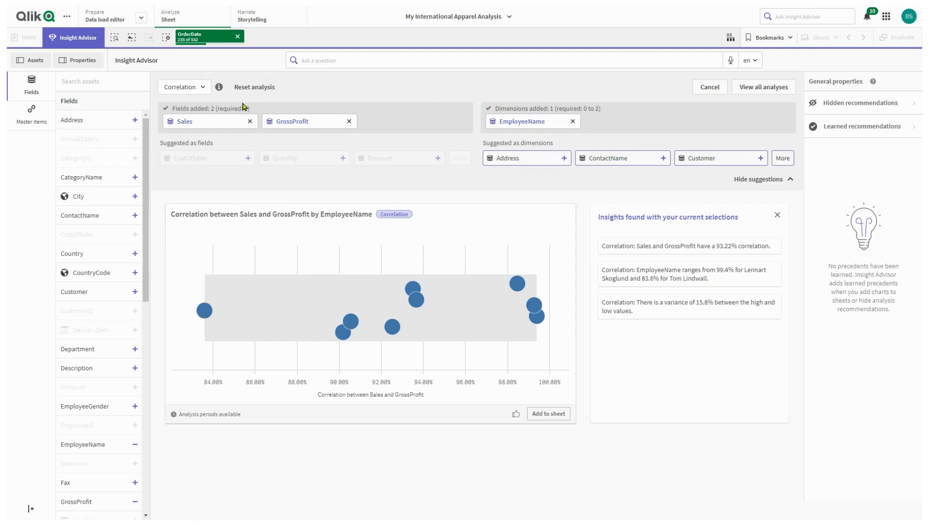
- Change the analysis type to Mutual information and add GrossProfit as the first field
click(206, 88)
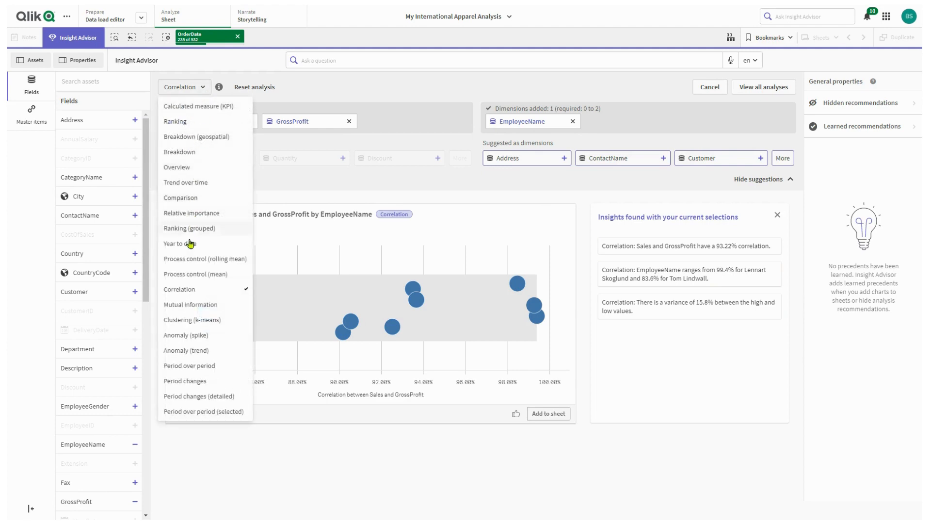
click(189, 305)
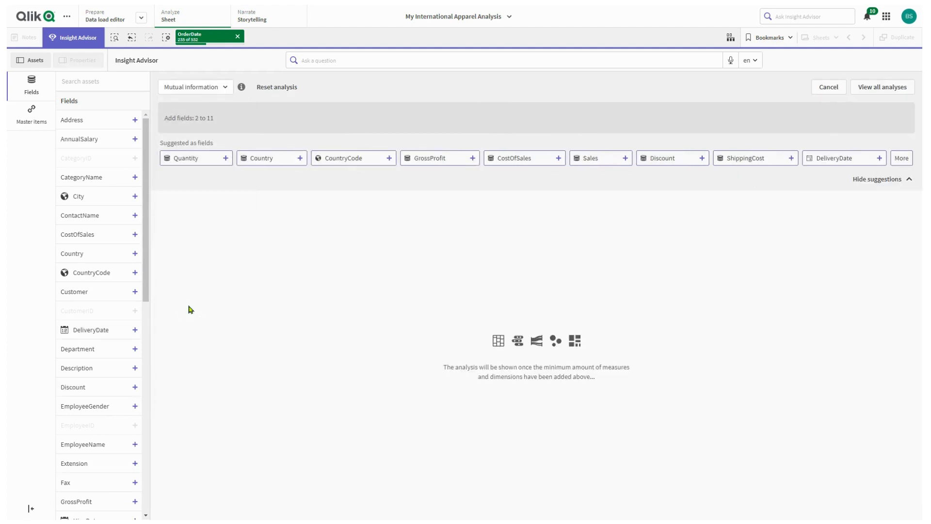
click(443, 160)
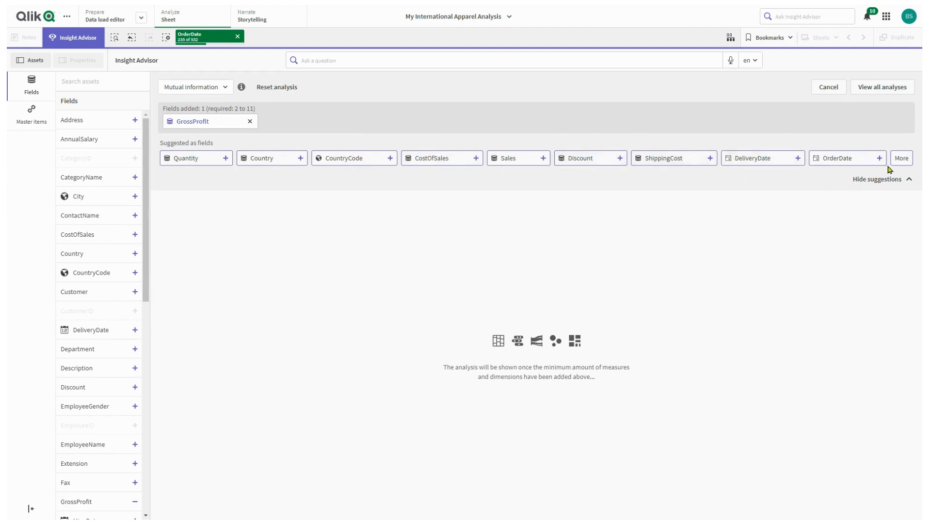
- Add CategoryName from the additional suggested fields to the mutual information analysis of GrossProfit
click(902, 160)
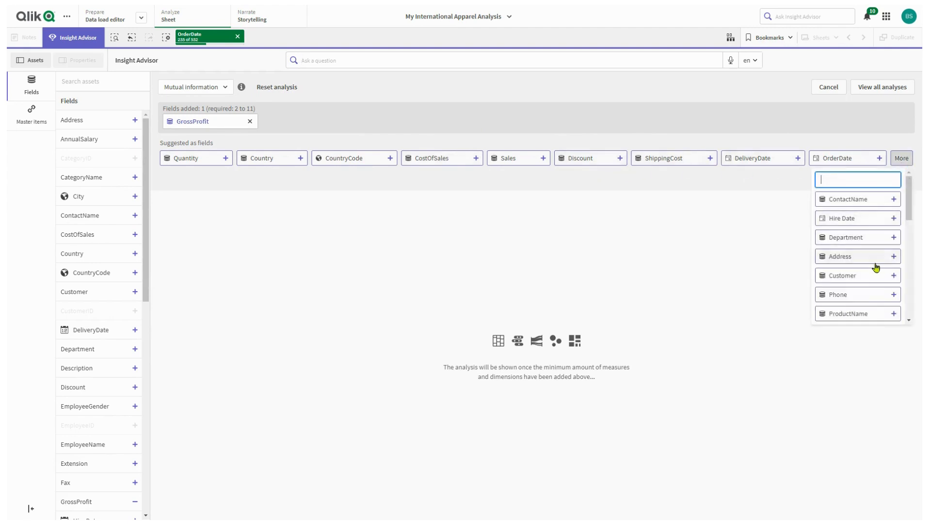
scroll(882, 270, down, 2)
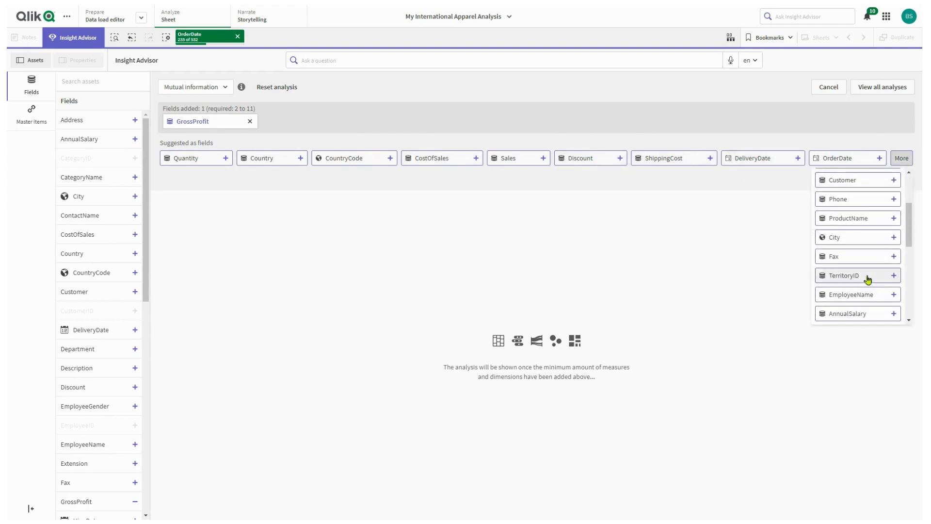
scroll(868, 278, down, 2)
scroll(868, 279, down, 4)
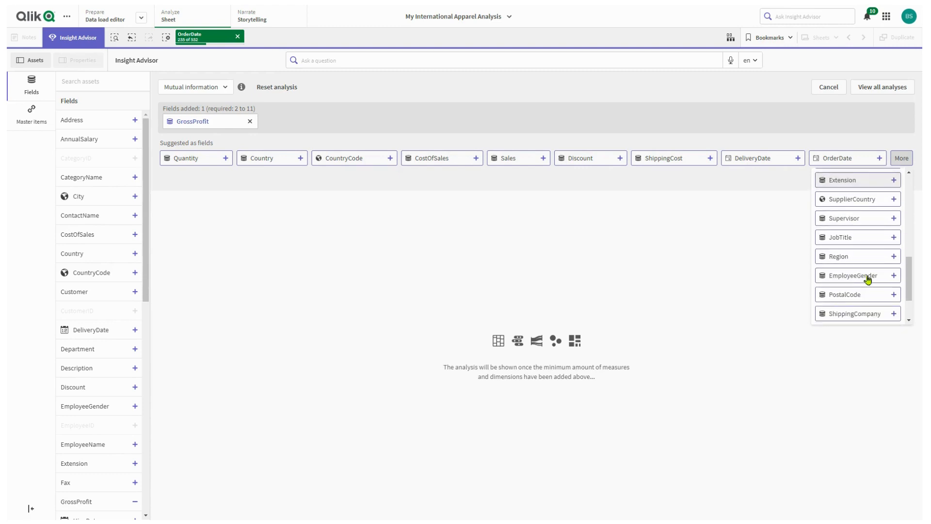
click(868, 279)
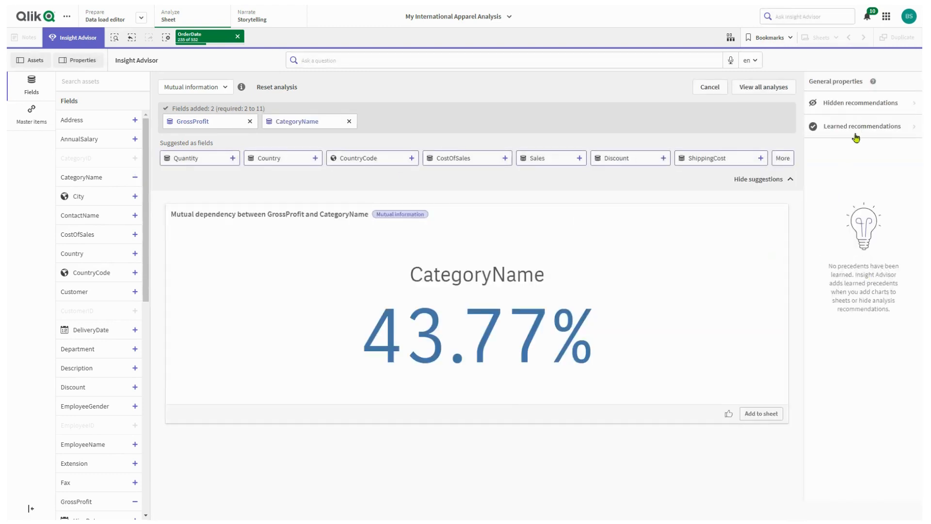
- Add the Customer field to the mutual information analysis from the additional suggestions
click(785, 160)
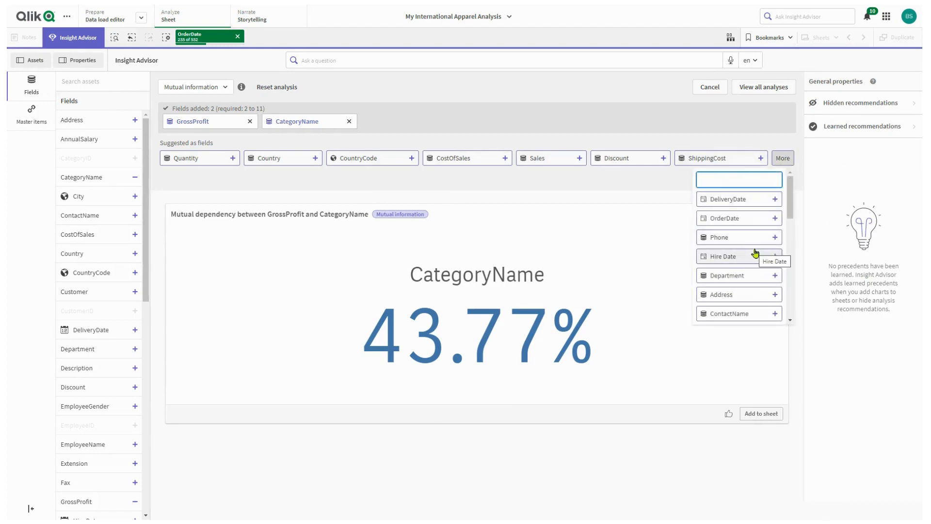
scroll(755, 252, down, 3)
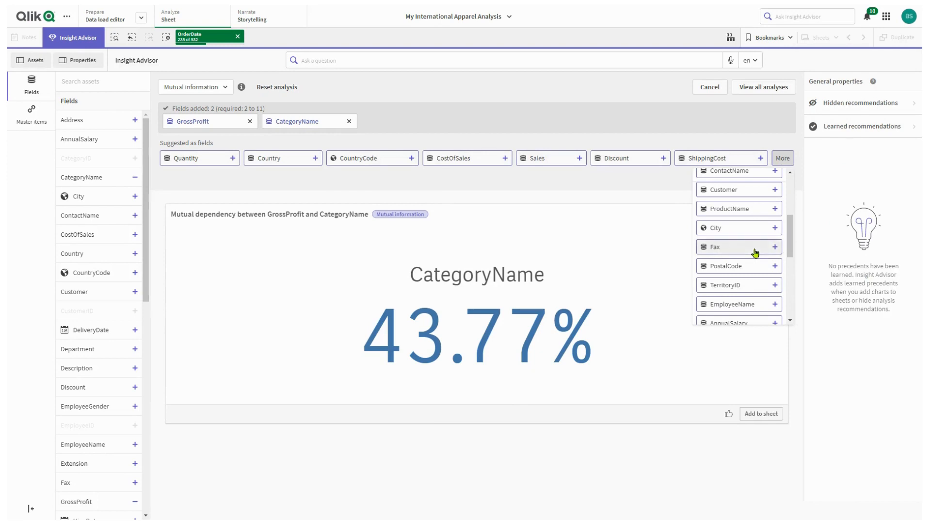
click(735, 190)
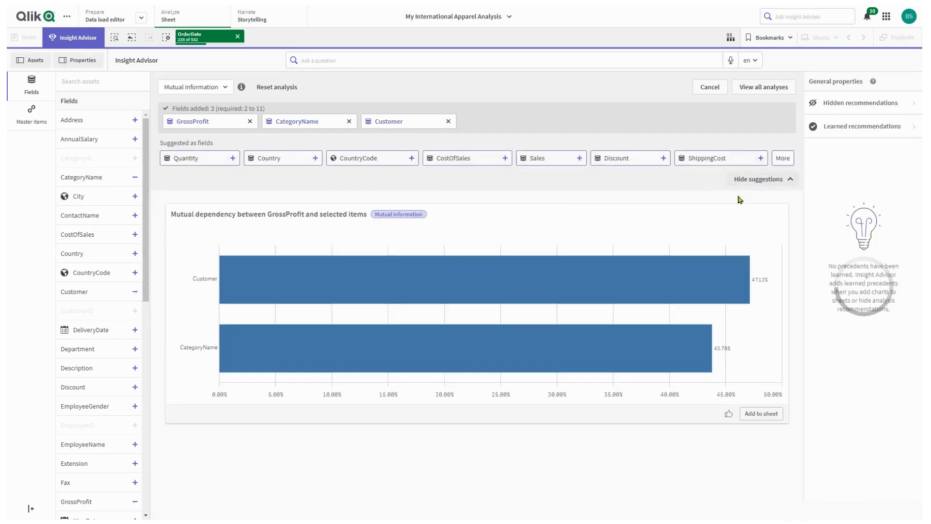
- Add the Supplier field to the mutual information analysis from the additional suggestions
click(779, 160)
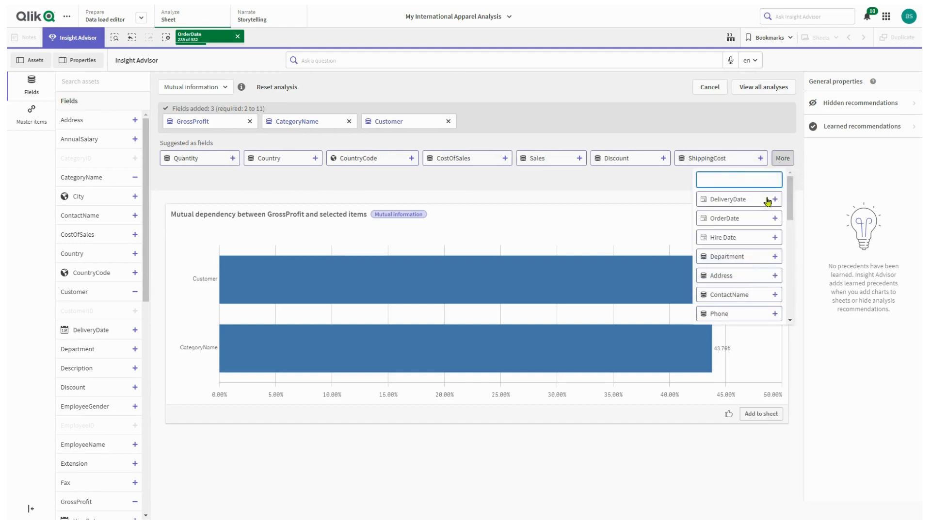
scroll(758, 221, down, 1)
scroll(758, 220, down, 5)
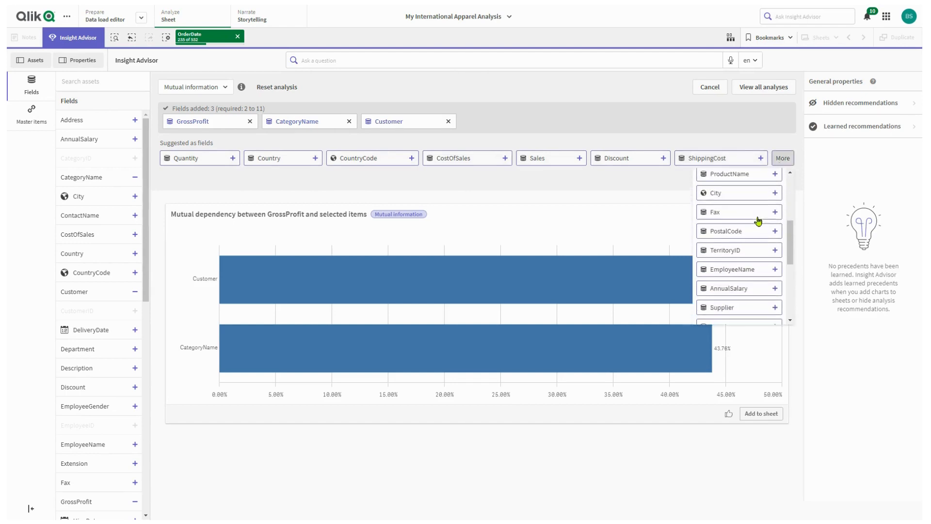
click(741, 277)
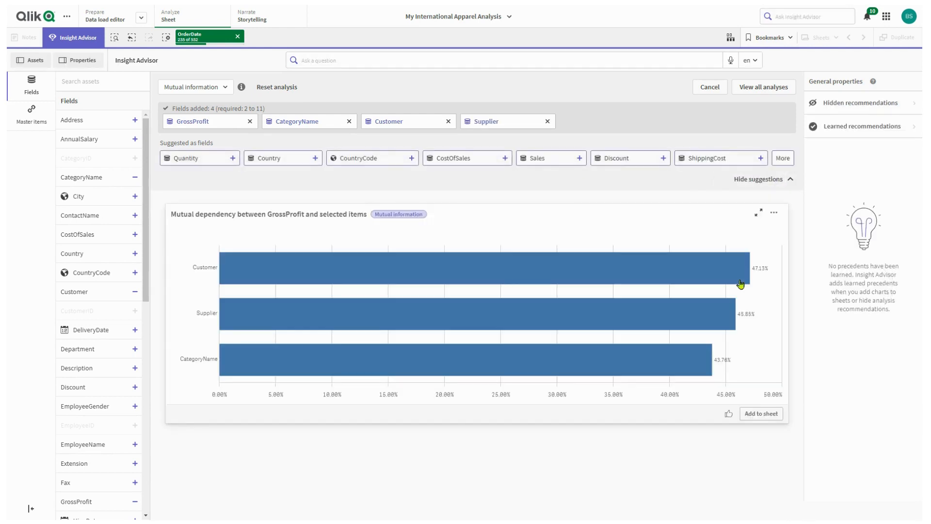
- Add the City field to the mutual information analysis from the additional suggestions
click(783, 160)
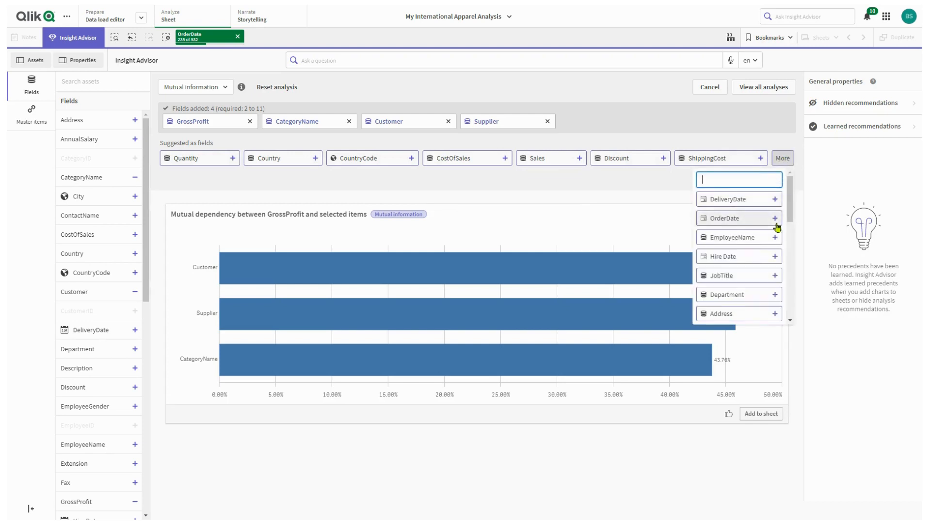
scroll(771, 243, down, 3)
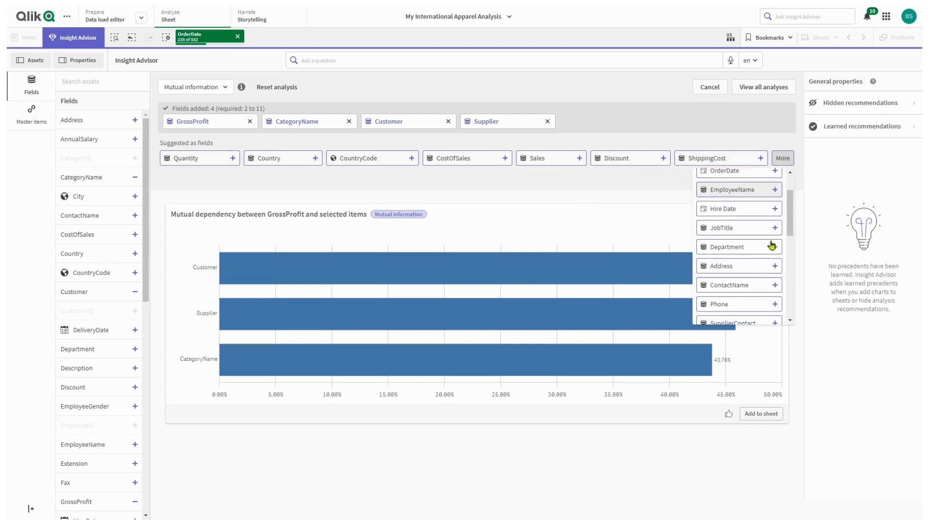
scroll(772, 245, up, 3)
scroll(771, 243, down, 4)
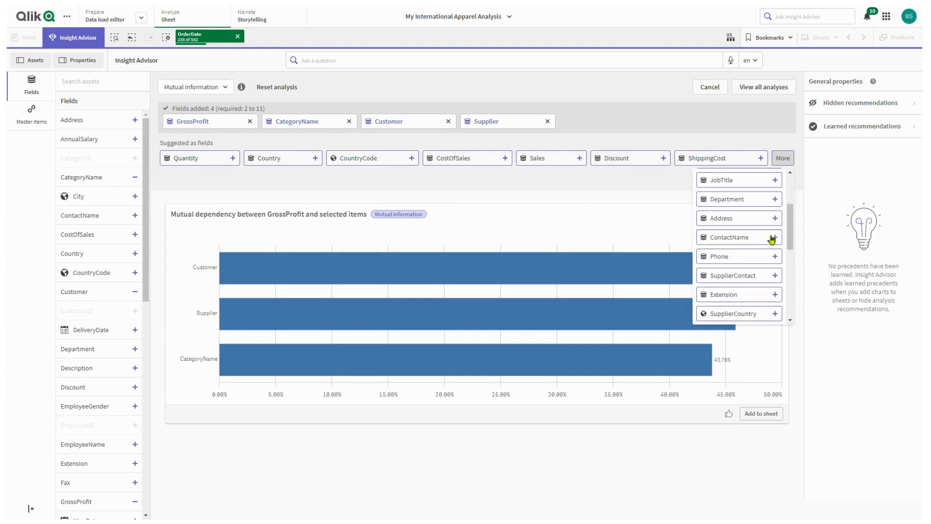
scroll(771, 240, down, 3)
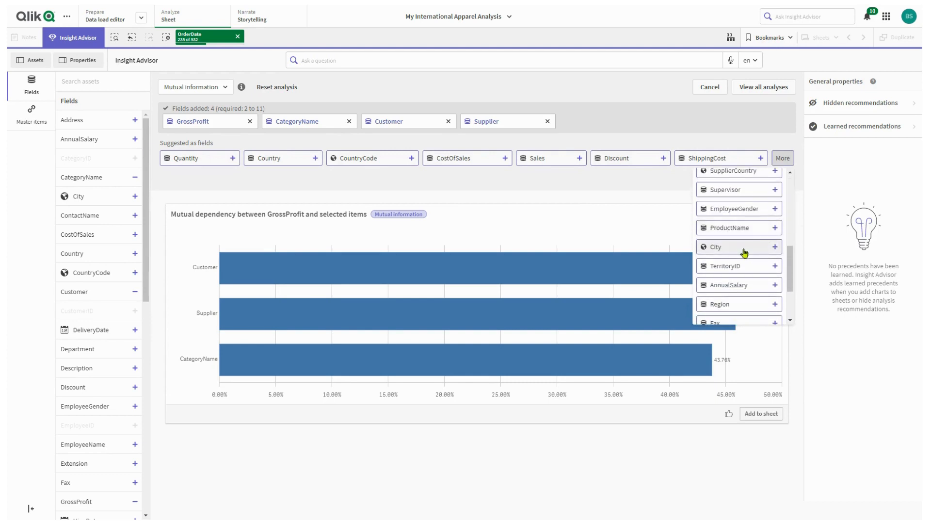
click(744, 248)
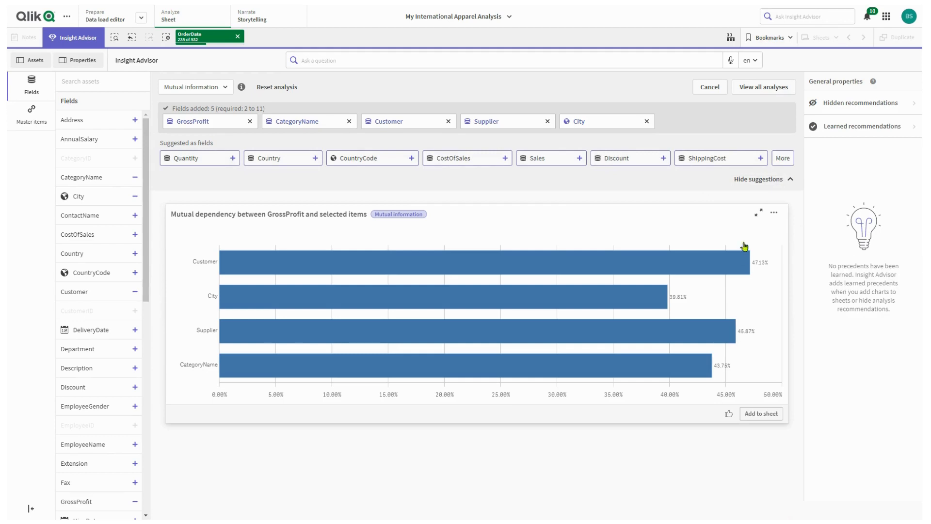
- Add the Hire Date, ShippingCost and Discount fields to the mutual information analysis of GrossProfit
click(783, 158)
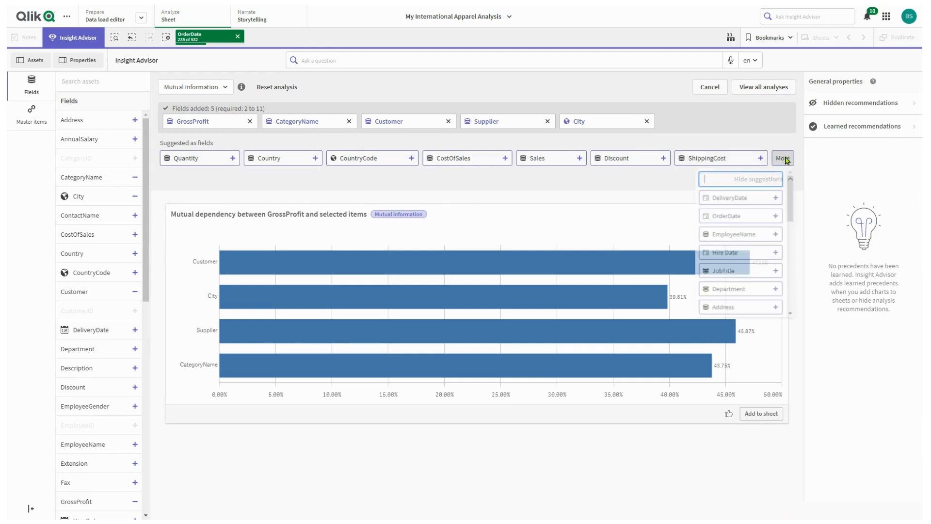
click(744, 255)
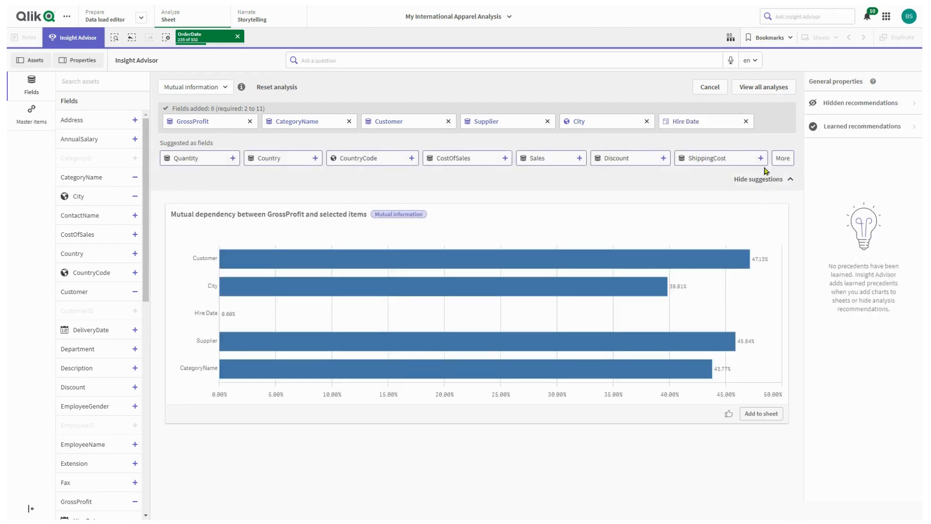
click(780, 159)
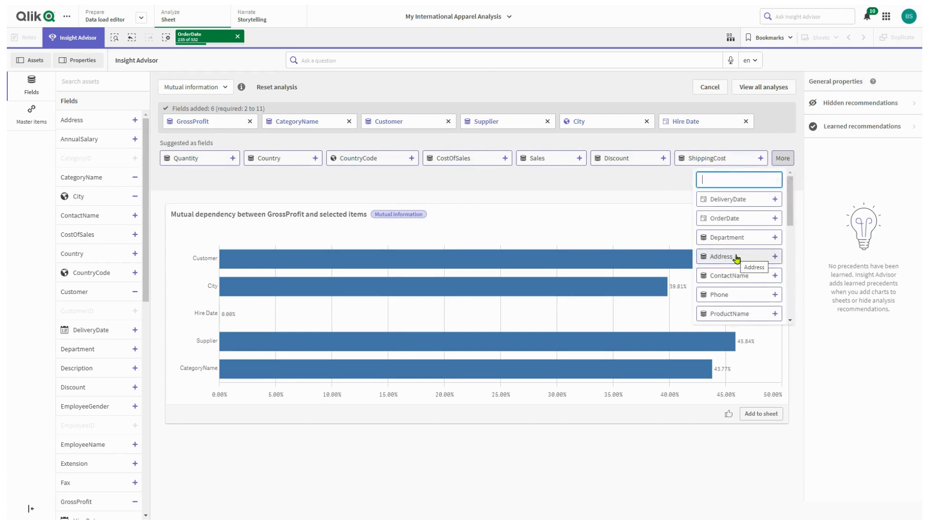
click(720, 172)
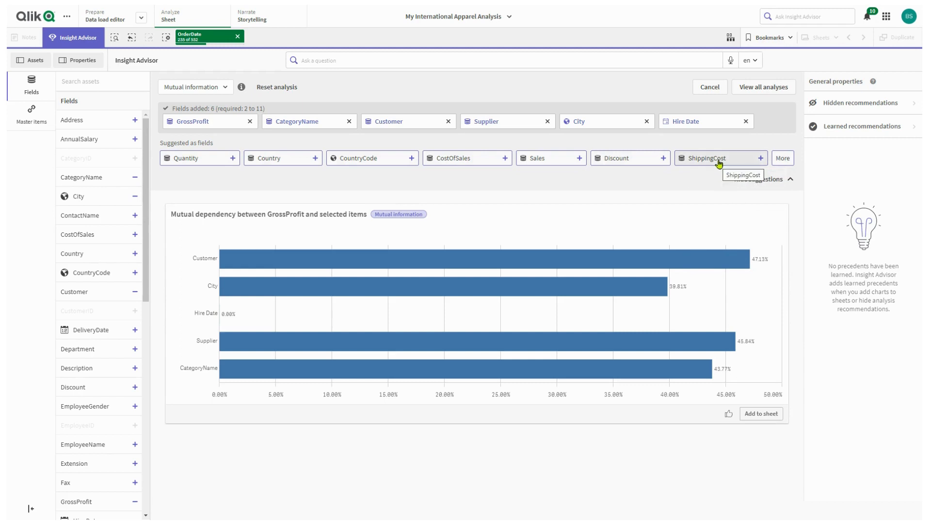
click(719, 163)
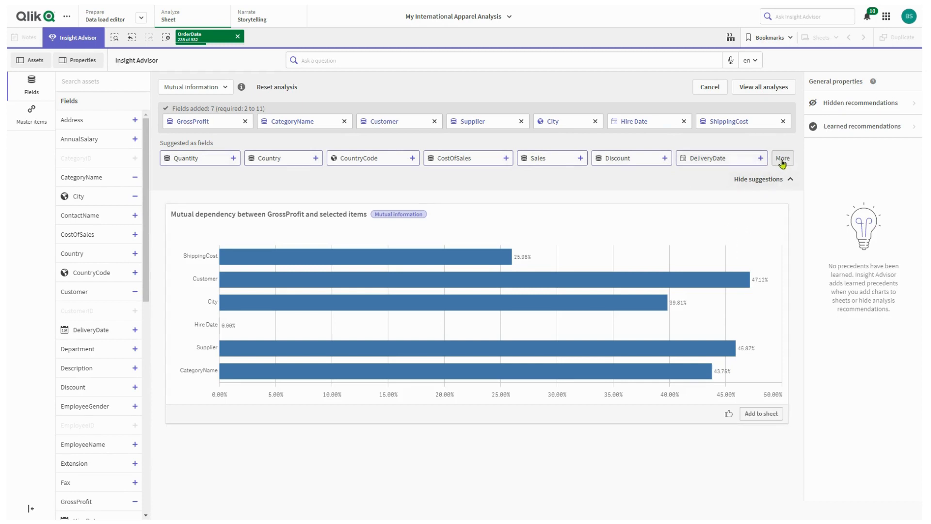
click(606, 163)
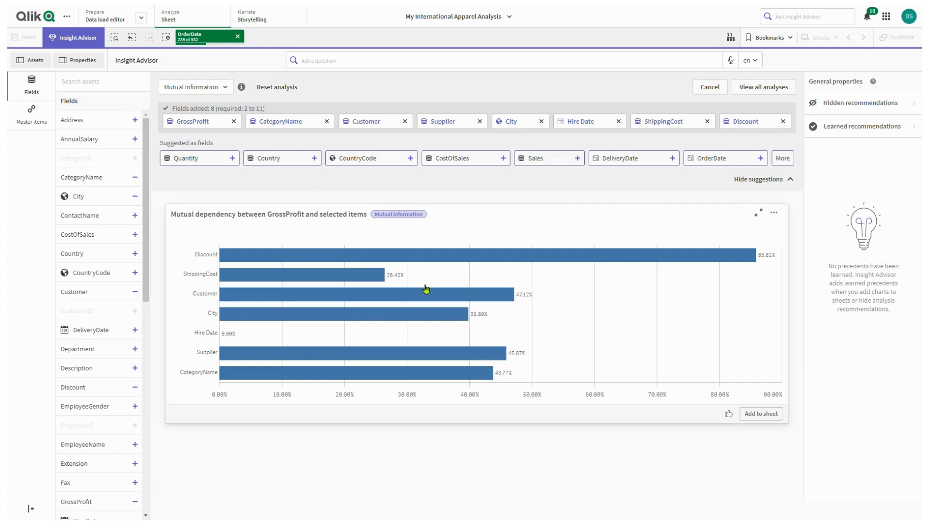
- Create a Clustering (k-means) analysis with Sales and GrossProfit as measures and Supplier as the dimension
click(226, 88)
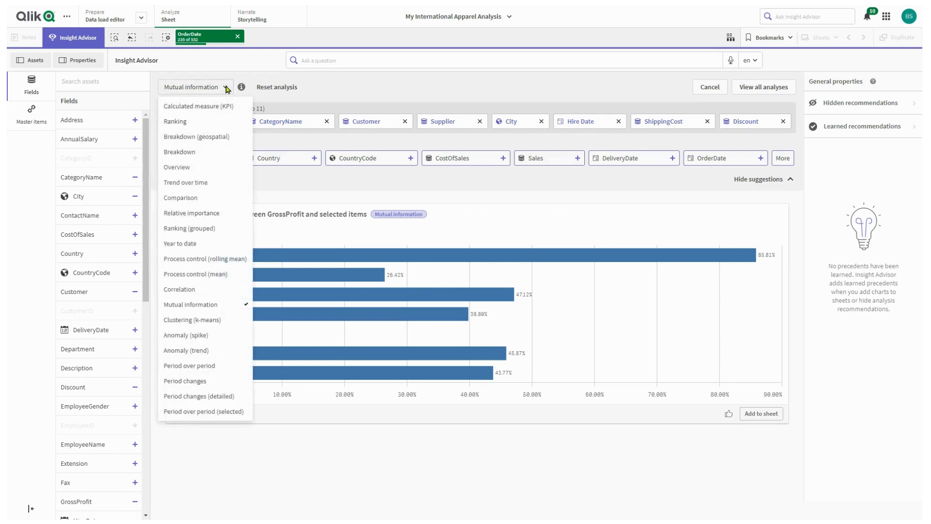
click(199, 321)
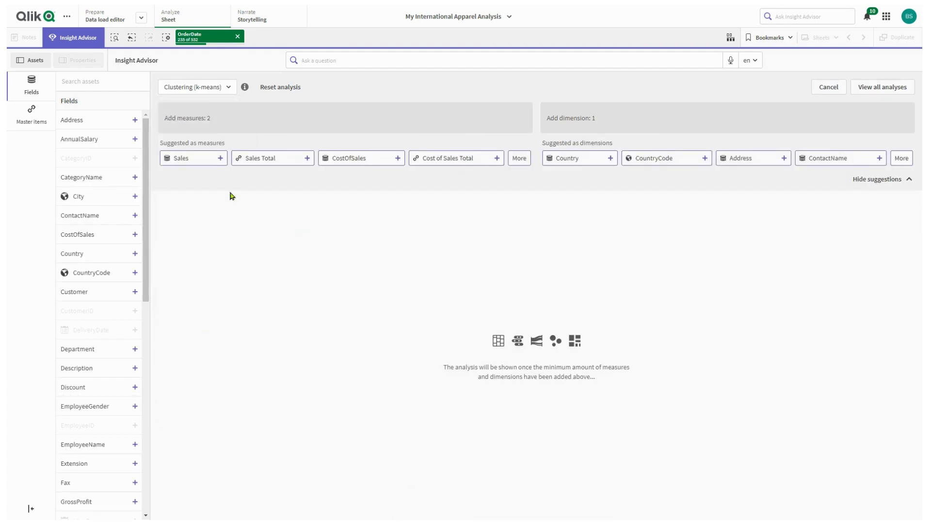
click(204, 156)
click(446, 162)
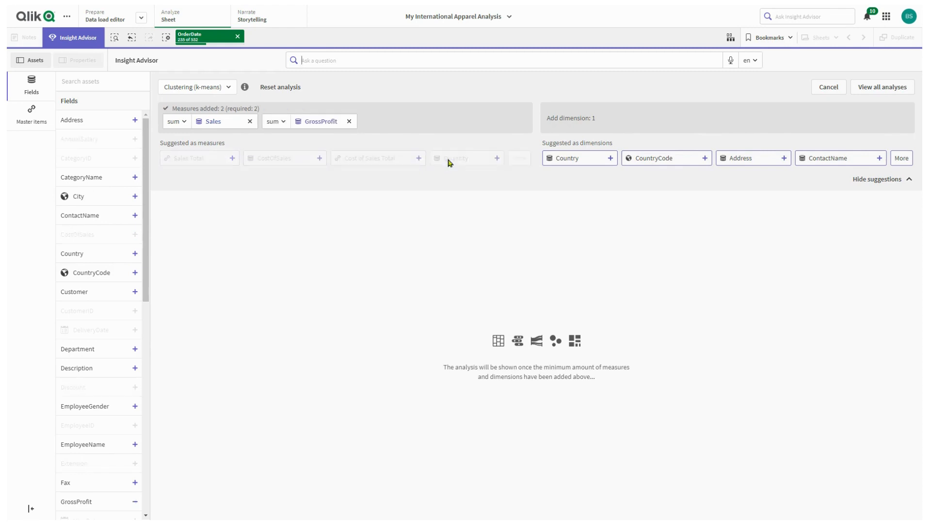
click(904, 162)
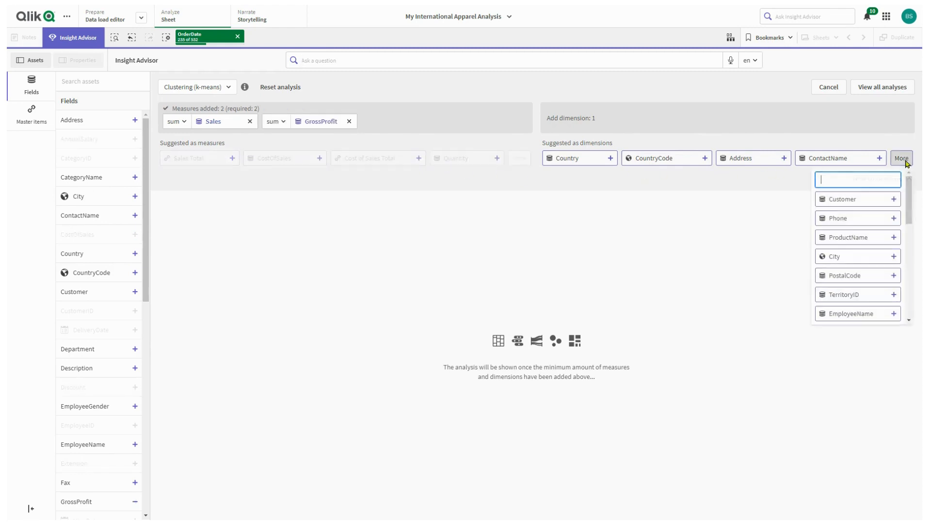
scroll(886, 272, down, 2)
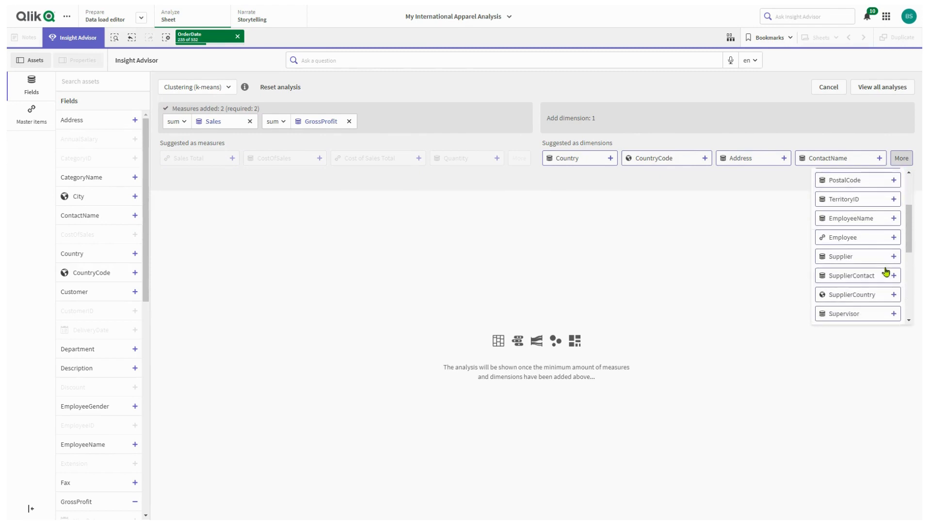
click(844, 258)
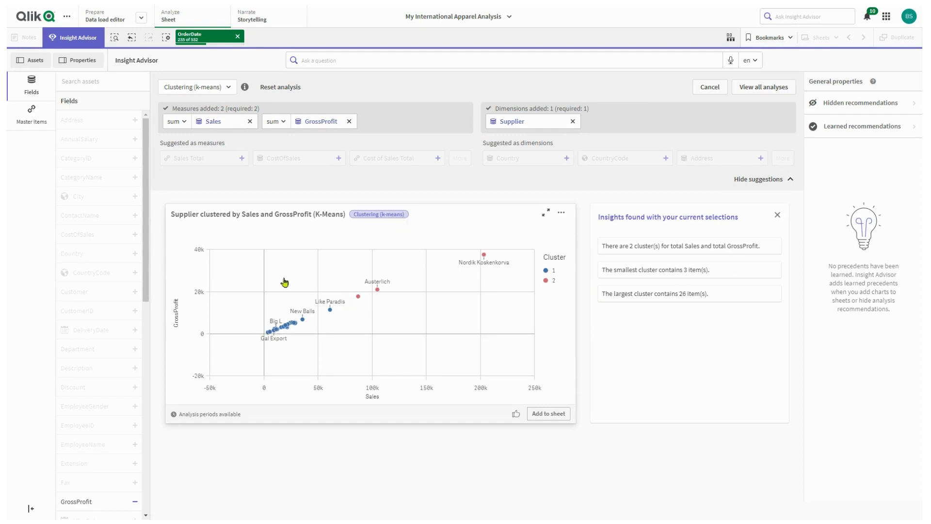
- Lasso-select the dense group of low-sales suppliers in the cluster scatter plot and apply the selection
click(402, 241)
click(476, 234)
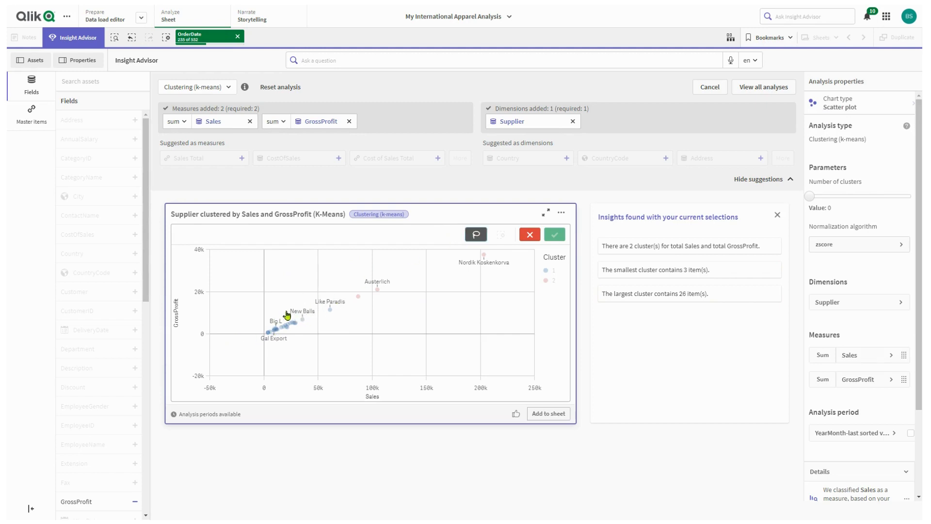
mouse_move(282, 312)
mouse_down()
mouse_move(261, 329)
mouse_move(266, 349)
mouse_move(307, 334)
mouse_move(283, 315)
mouse_up()
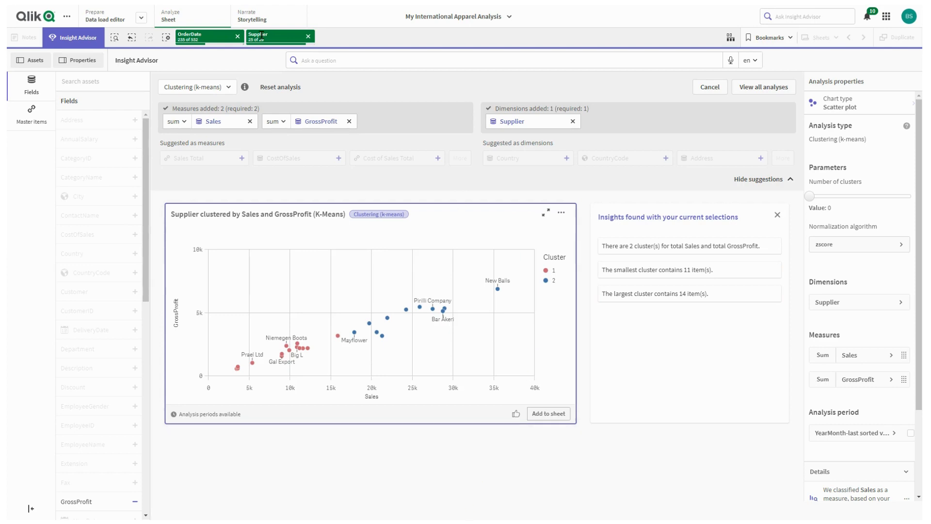
- Create an Anomaly (spike) analysis with GrossProfit as the measure and OrderDate as the date dimension
click(228, 88)
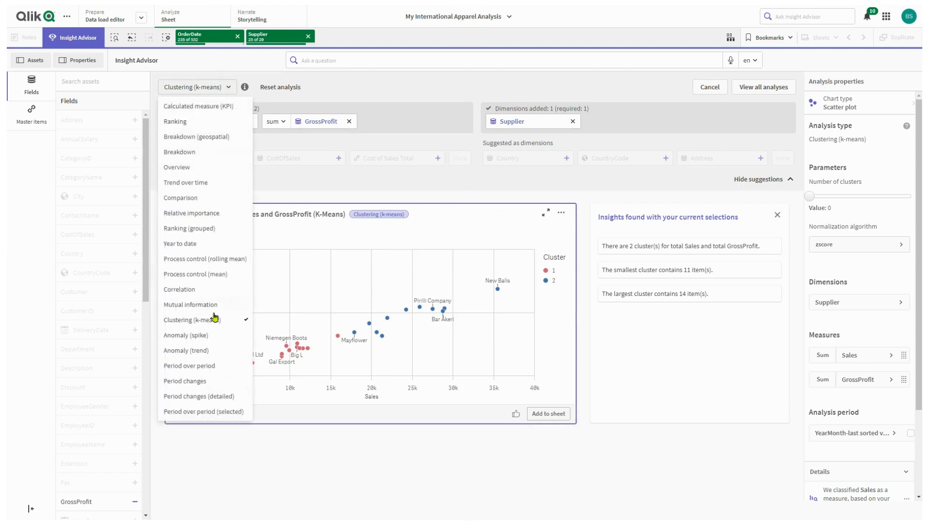
click(204, 336)
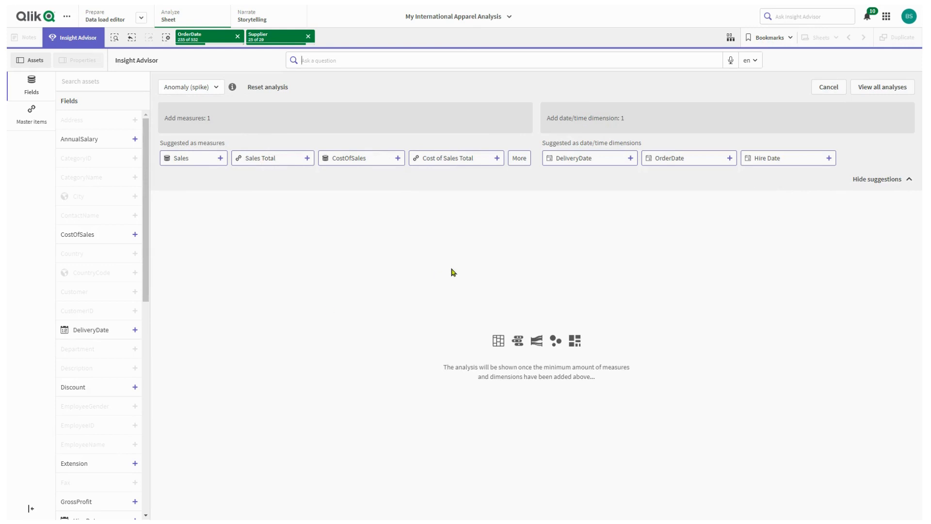
click(515, 161)
click(483, 201)
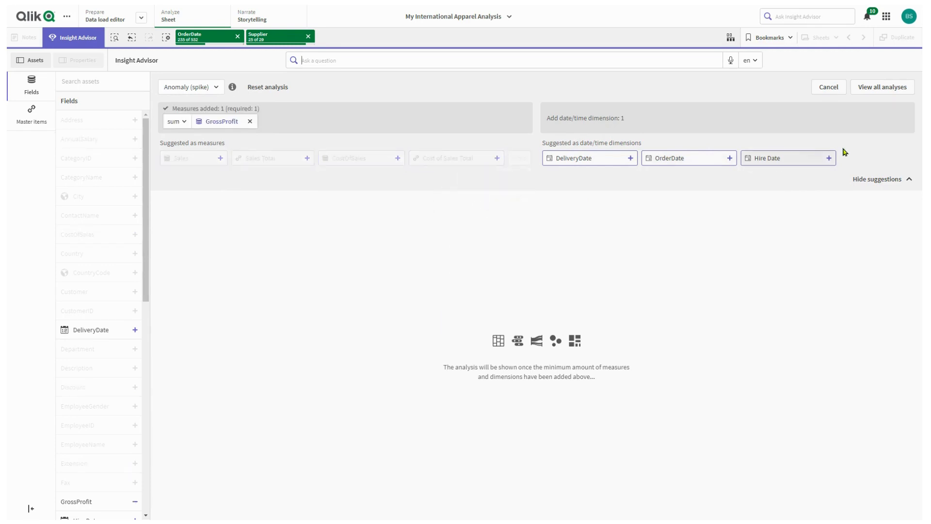
click(680, 160)
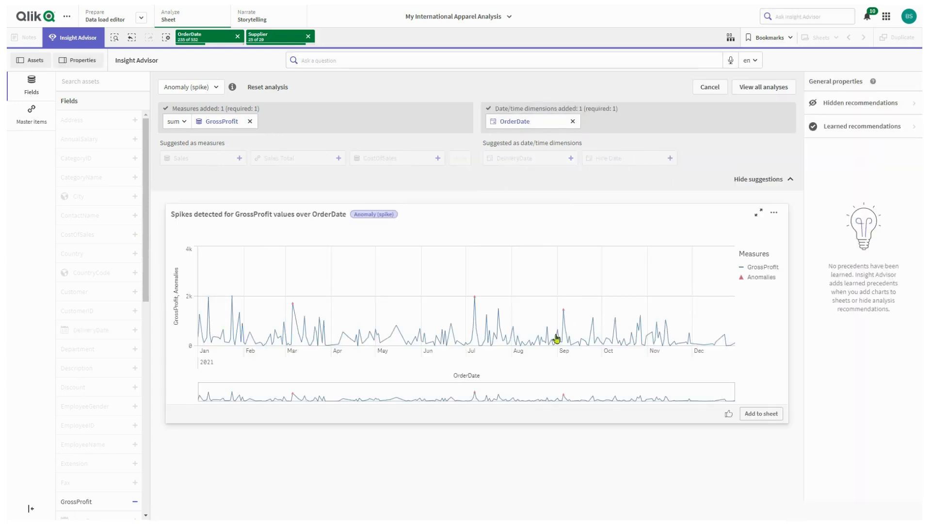
- Examine the GrossProfit spikes around late June and July 2021 in the anomaly chart
scroll(501, 334, up, 5)
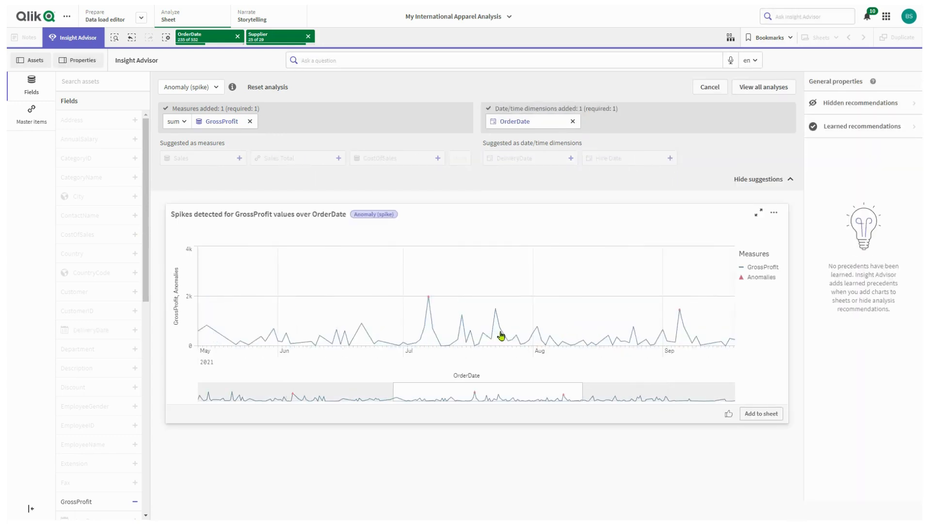
scroll(501, 334, up, 2)
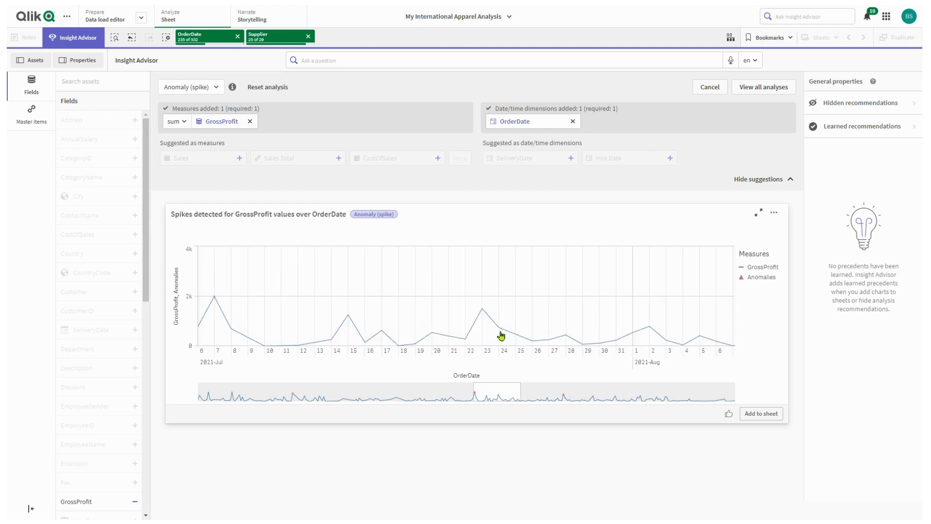
drag(444, 325, 588, 349)
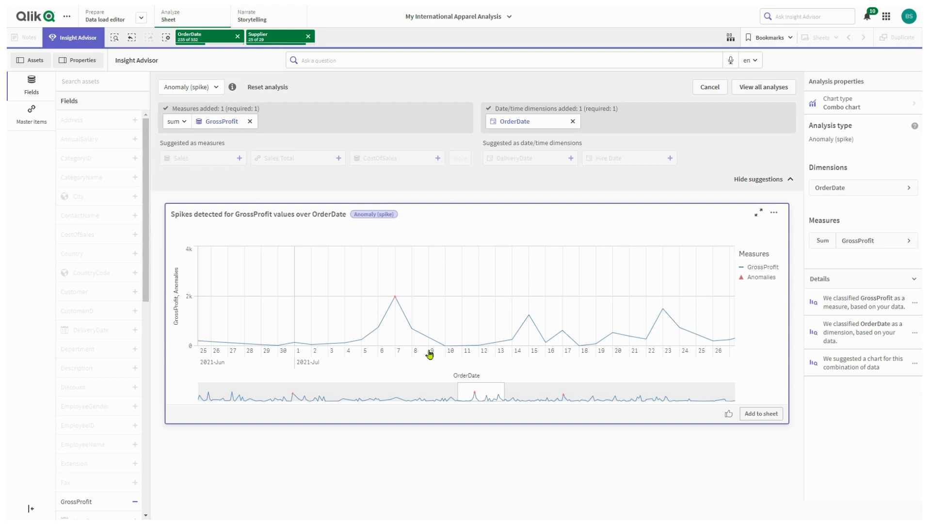
- Create a Period over period analysis with GrossProfit as the measure and OrderDate as the period base
click(214, 89)
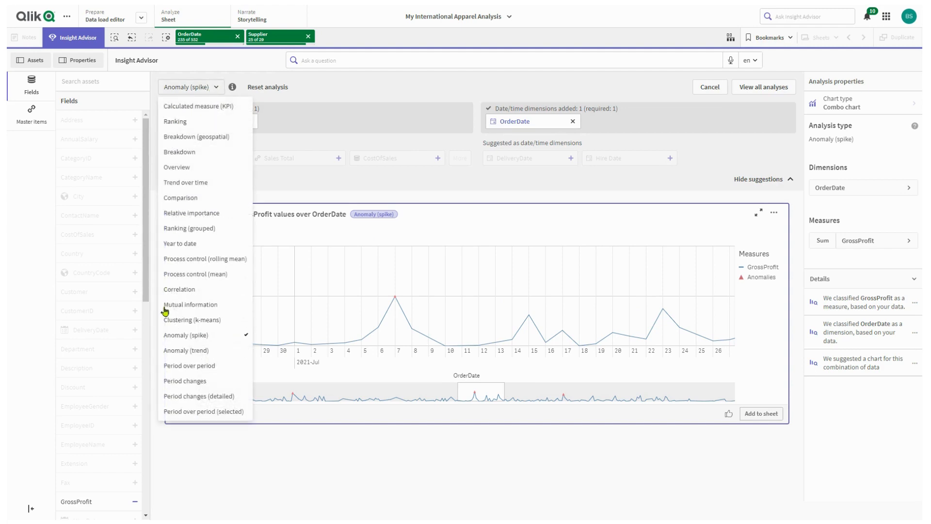
click(171, 350)
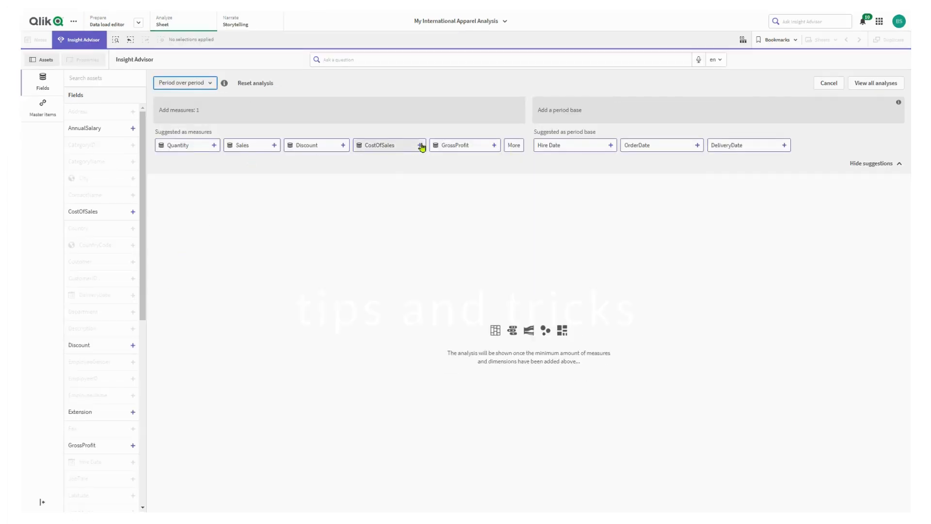
click(444, 146)
click(638, 146)
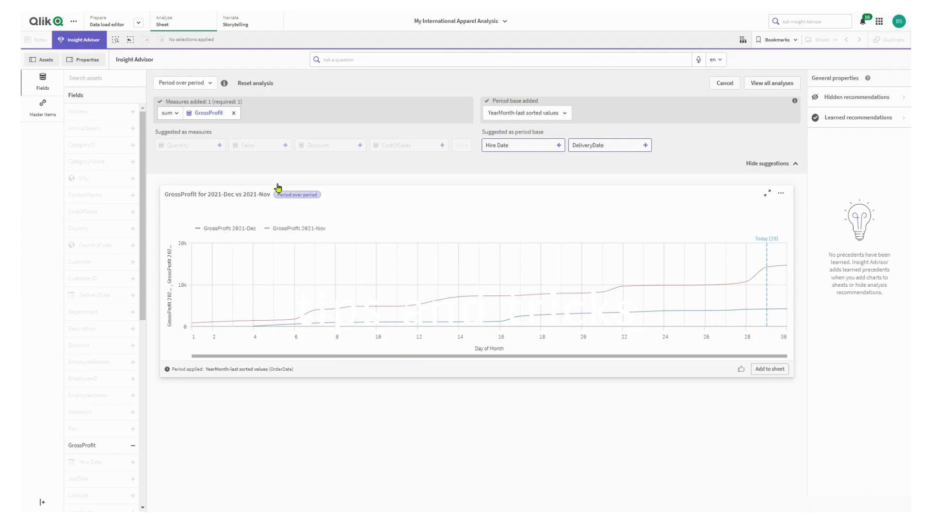
- Switch to the Period changes analysis type and add GrossProfit as its measure
click(214, 85)
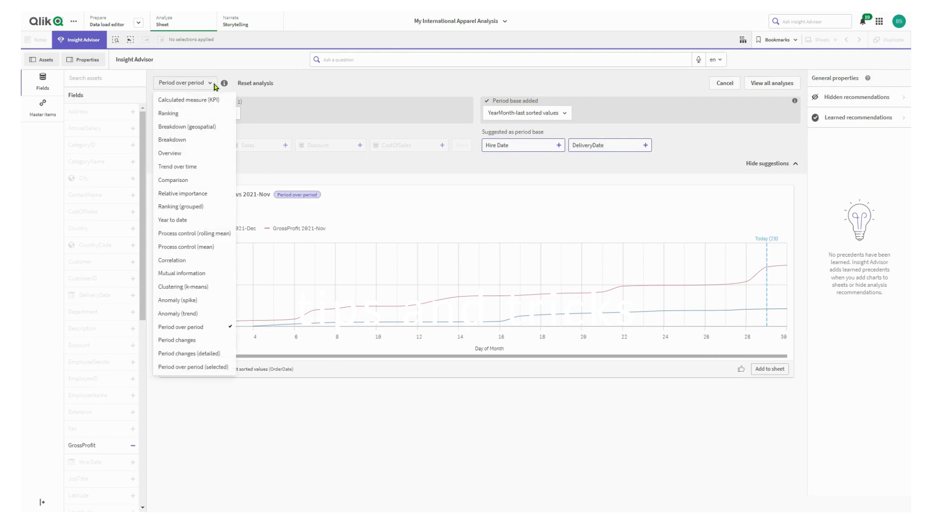
click(190, 341)
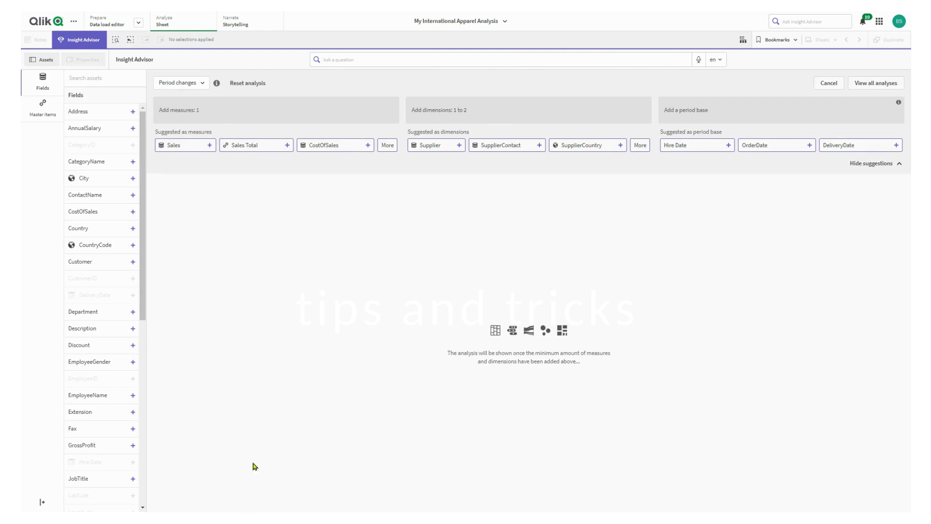
click(387, 146)
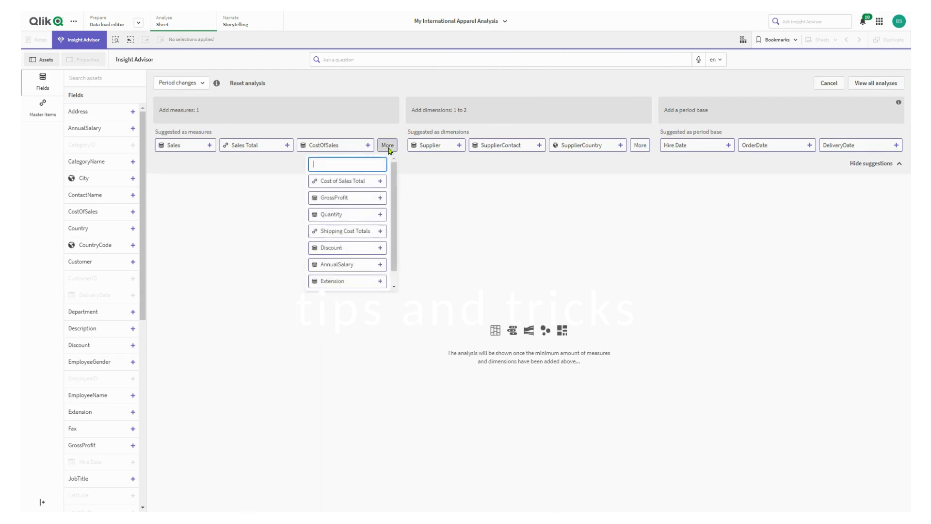
click(351, 199)
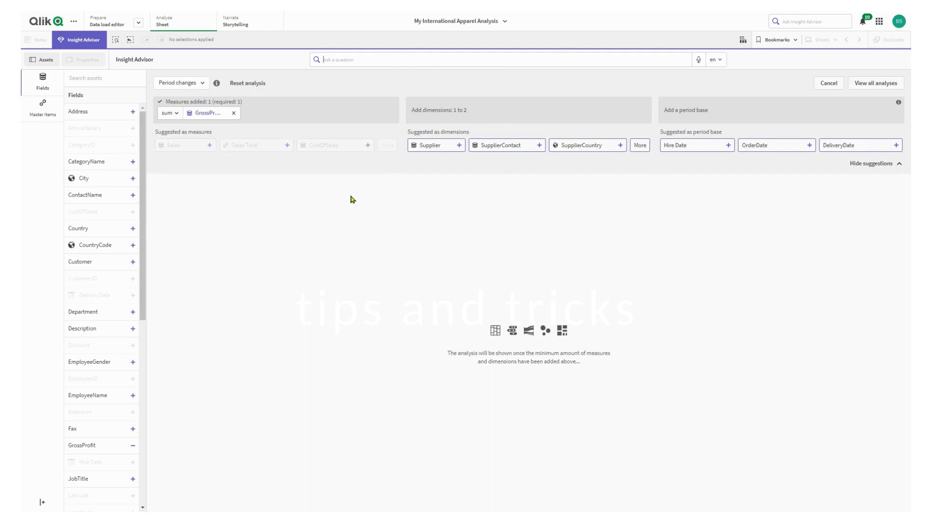
- Add Country and City as dimensions and OrderDate as the period base of the period changes analysis
click(640, 147)
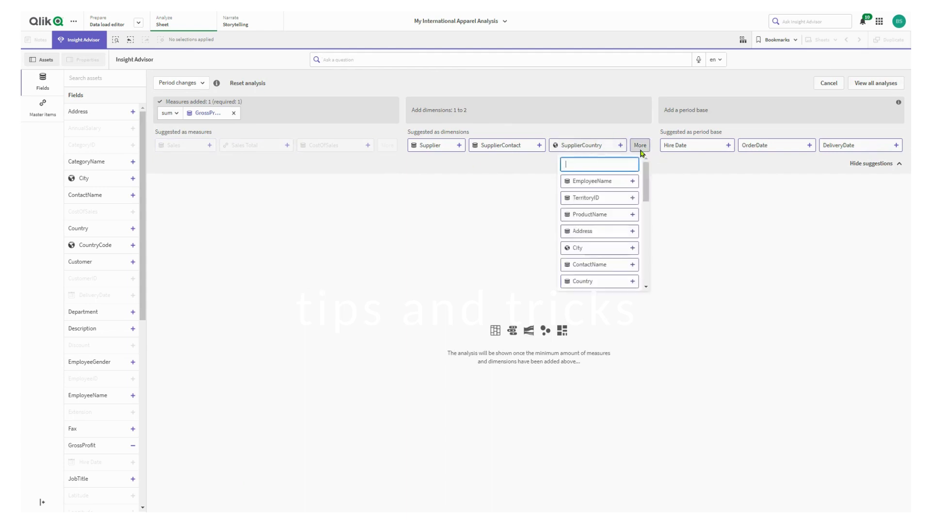
click(586, 286)
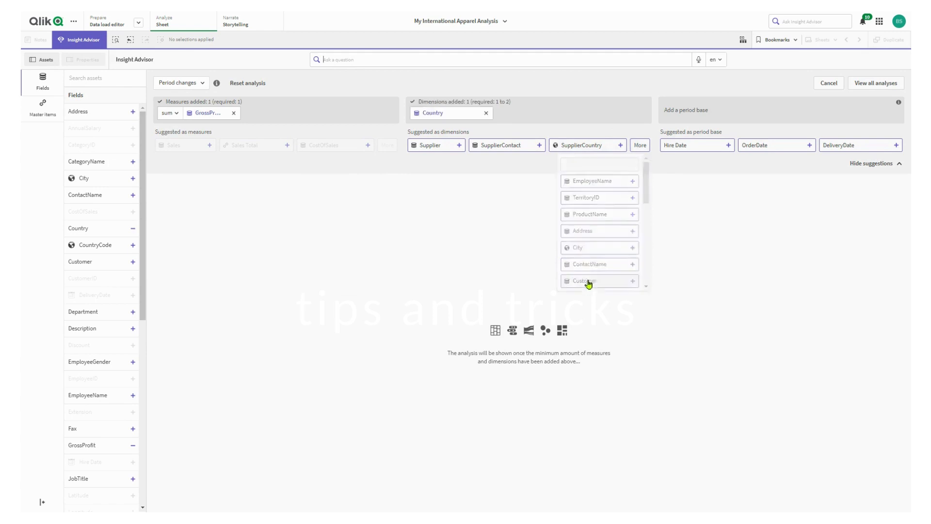
click(639, 145)
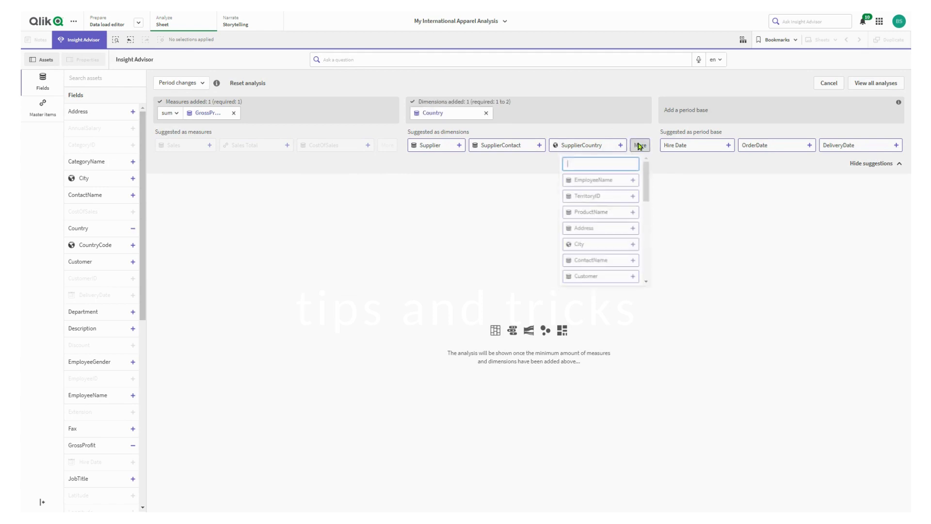
click(592, 246)
click(759, 146)
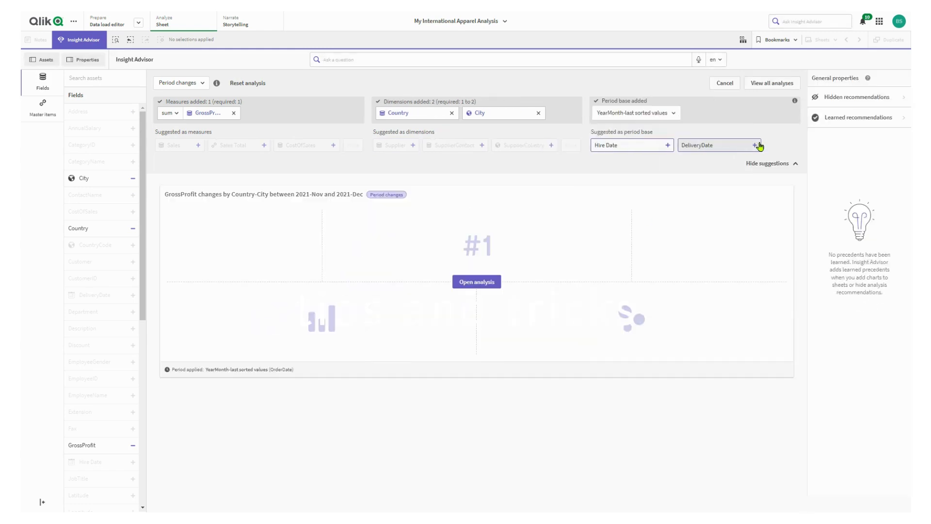
- View the full period changes analysis of GrossProfit by Country and City, and reset the analysis
click(489, 282)
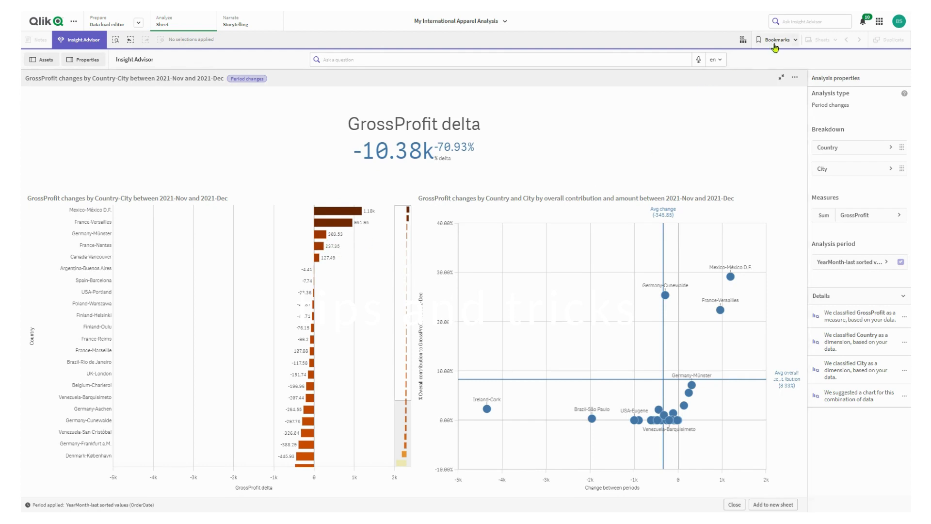
click(781, 79)
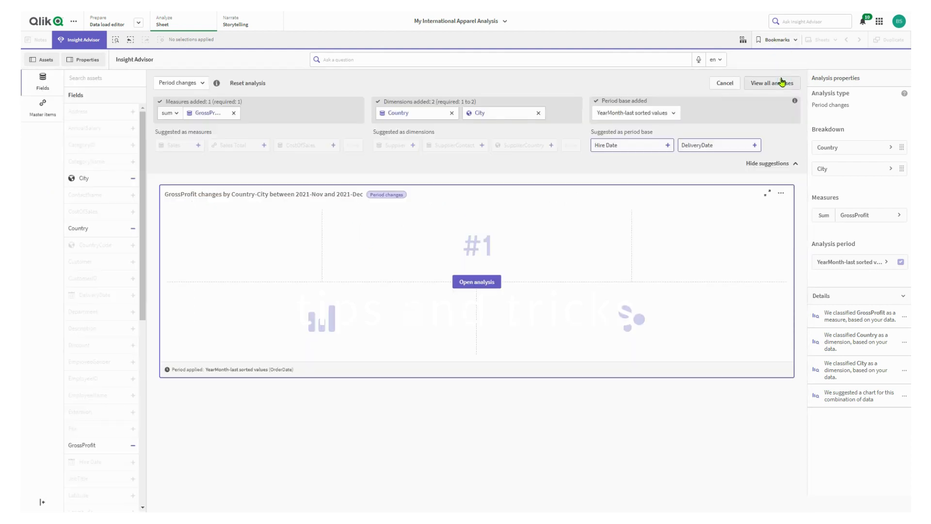
click(258, 83)
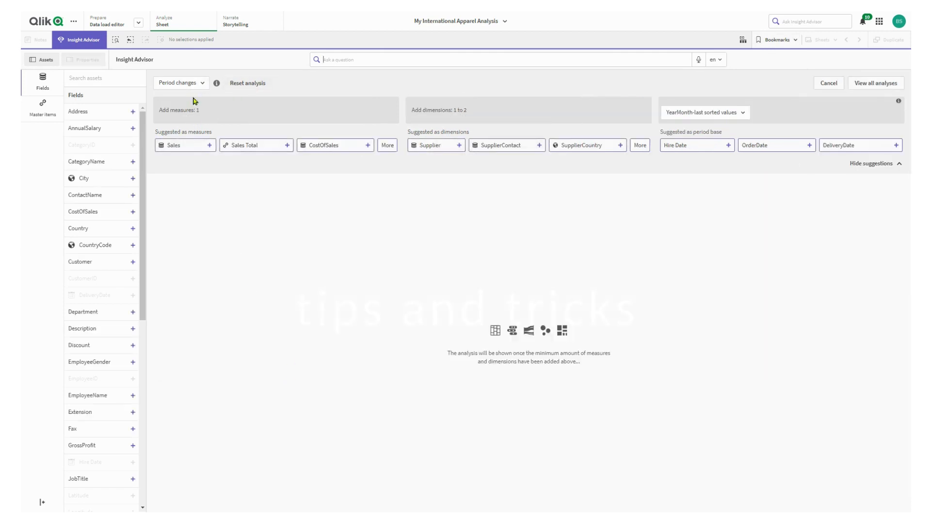
- Switch to the Period changes (detailed) analysis type and add GrossProfit as its measure
click(203, 83)
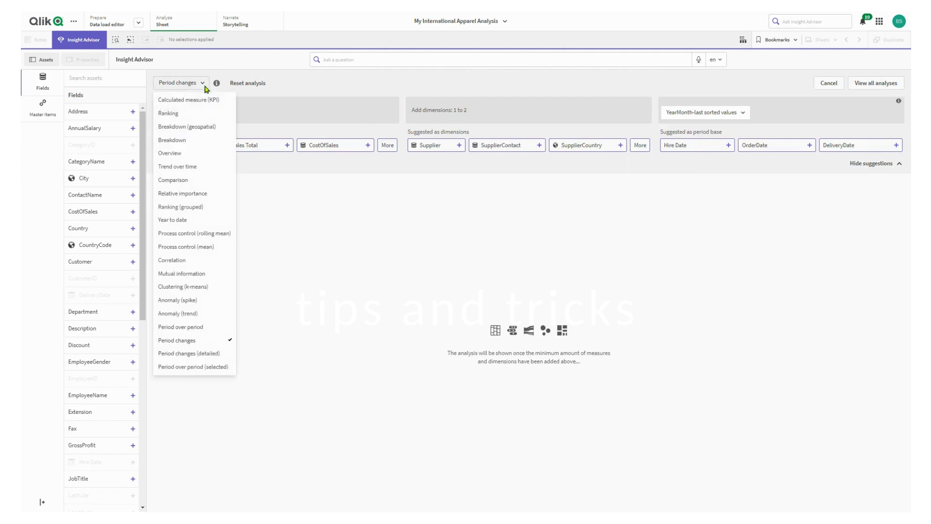
click(202, 356)
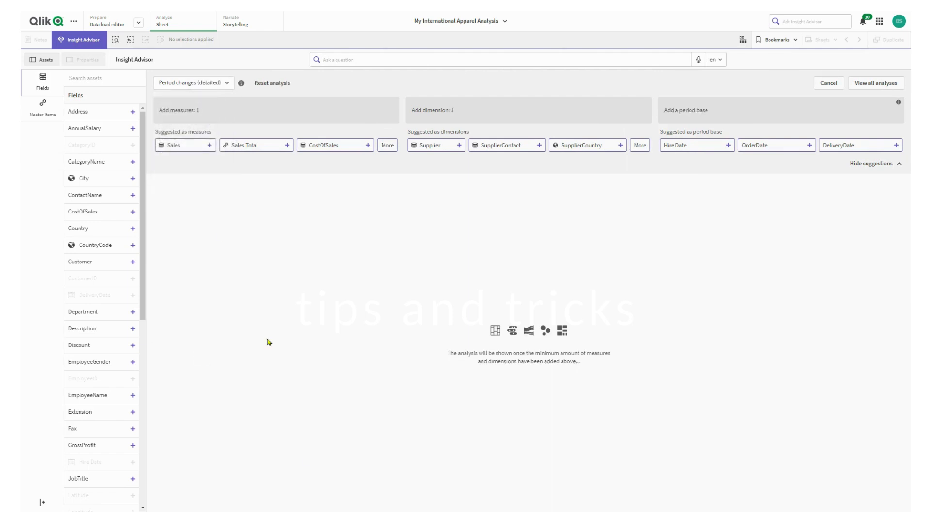
click(387, 145)
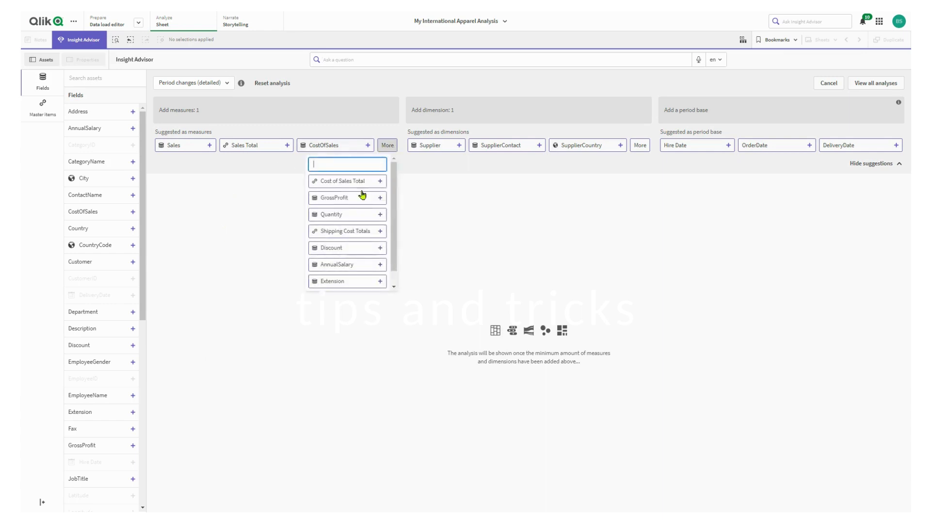
click(342, 198)
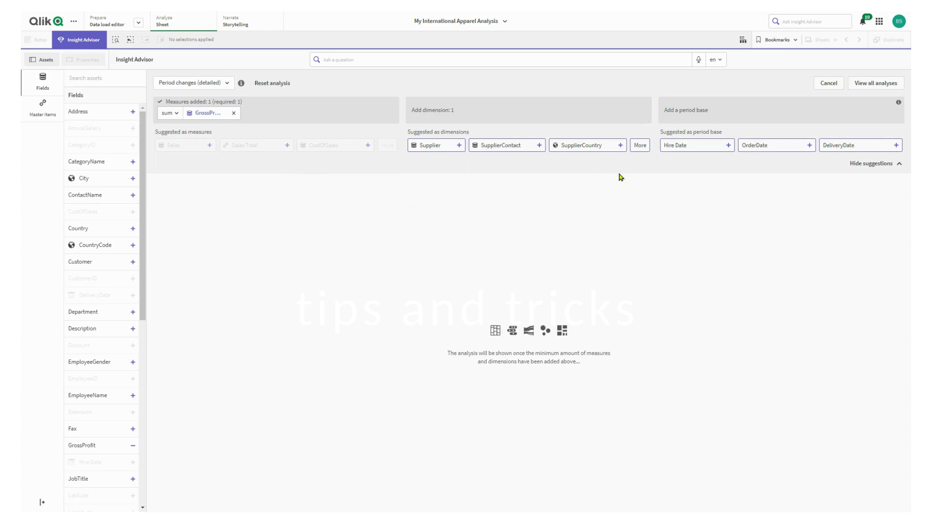
- Add OfficeLocation as the dimension and OrderDate as the period base of the detailed period changes analysis
click(642, 148)
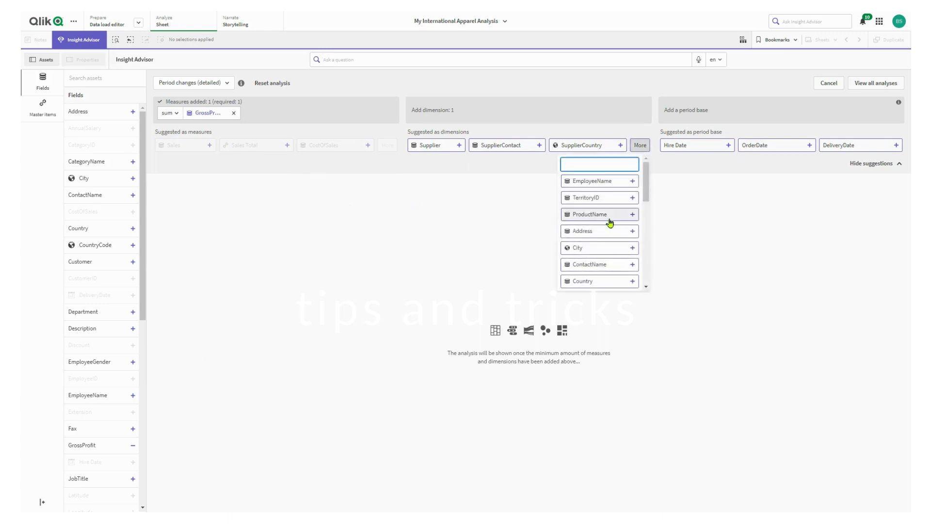
scroll(610, 226, down, 5)
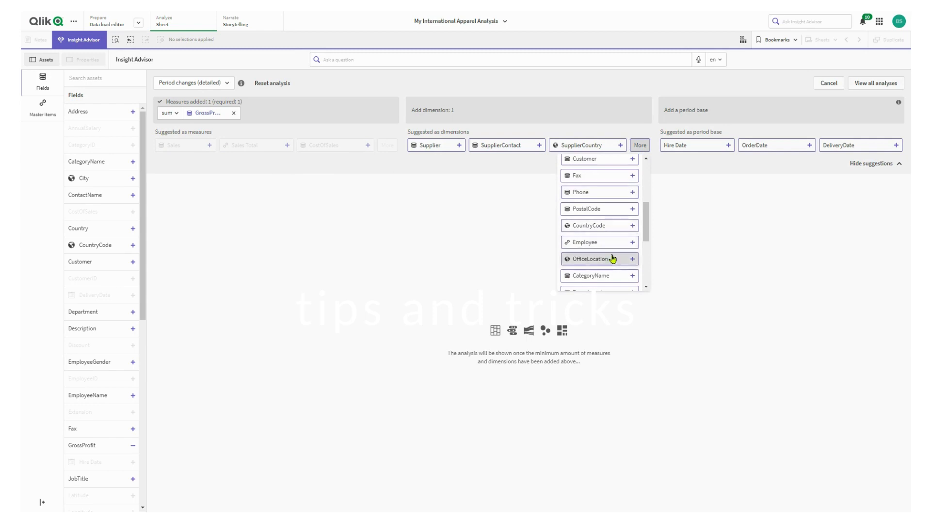
click(609, 261)
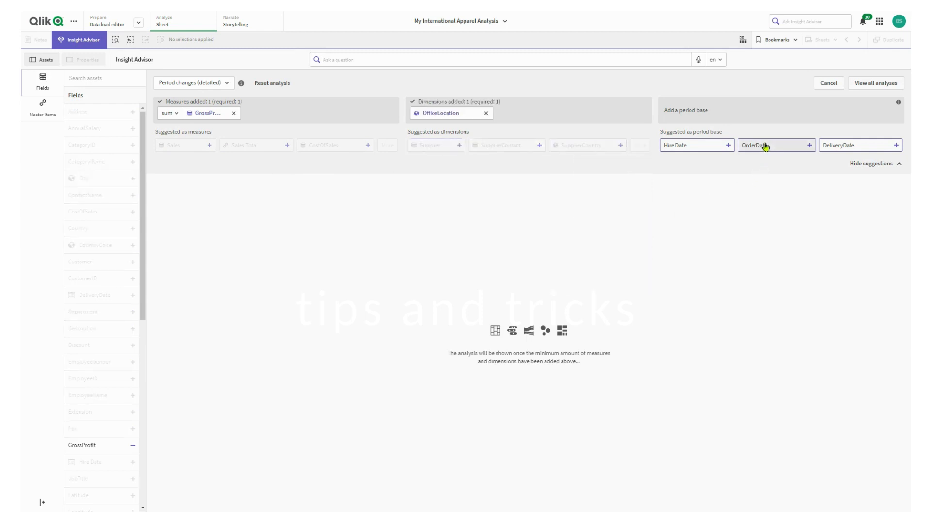
click(764, 145)
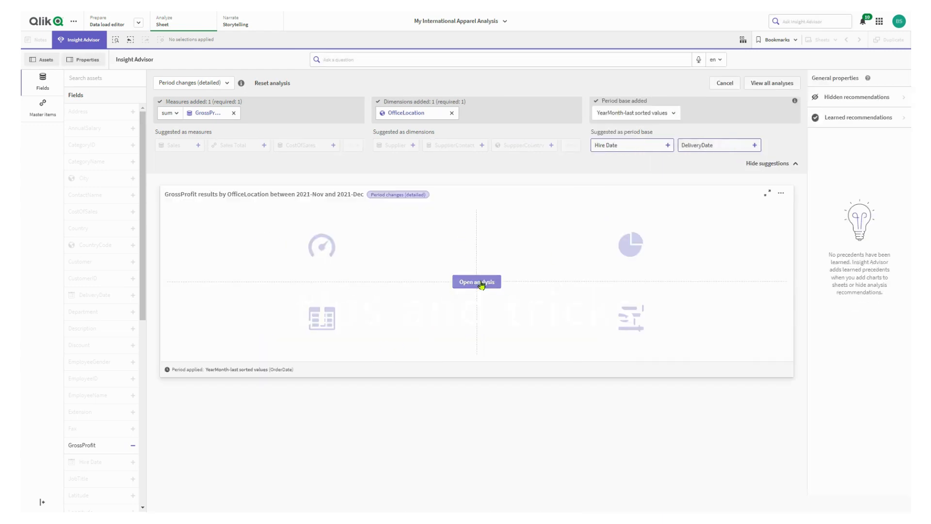
- Open the full GrossProfit by OfficeLocation analysis, examine its target charts and bullet chart details, and return to the analysis setup
click(481, 283)
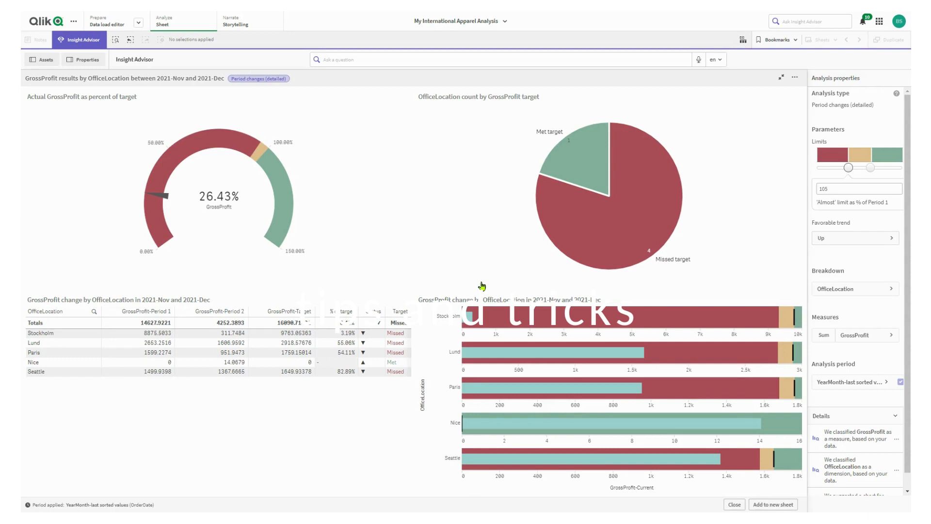
mouse_move(499, 363)
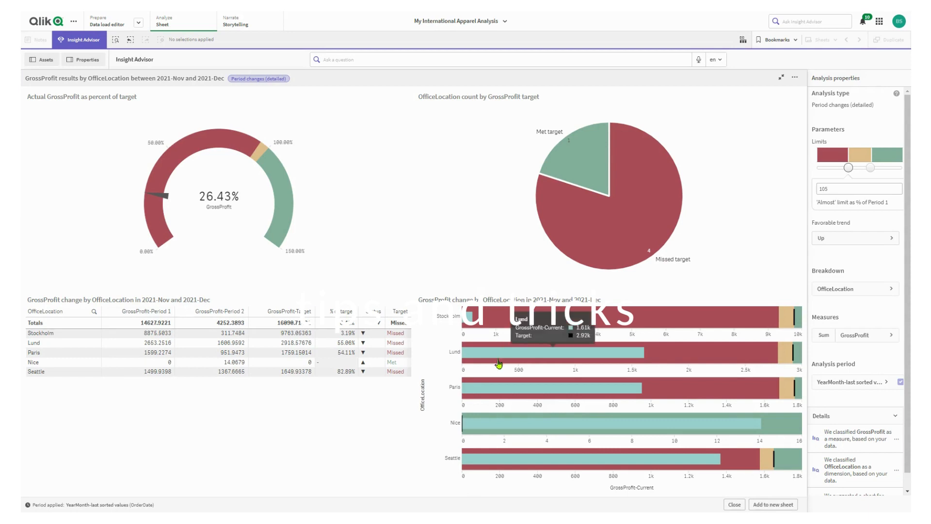
mouse_move(515, 429)
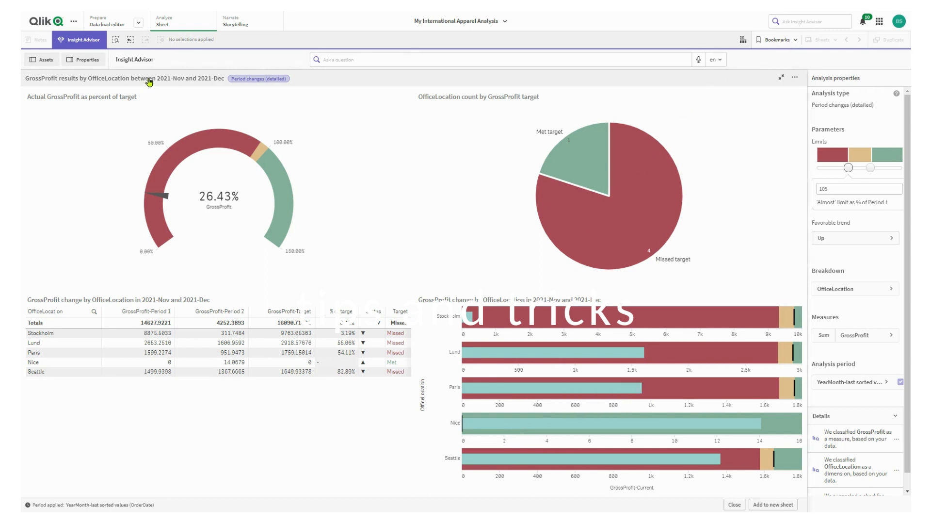
click(782, 79)
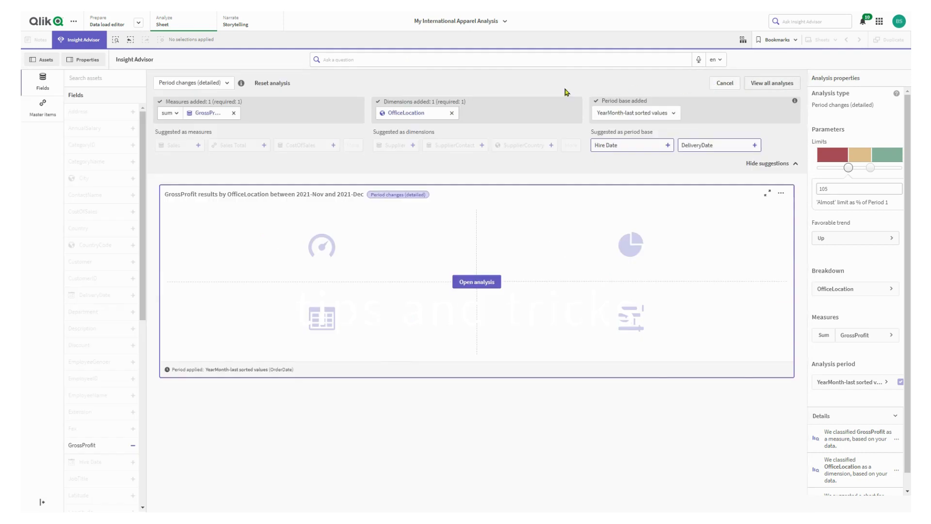
- Switch to the Period over period (selected) analysis type and add GrossProfit as its measure
click(227, 84)
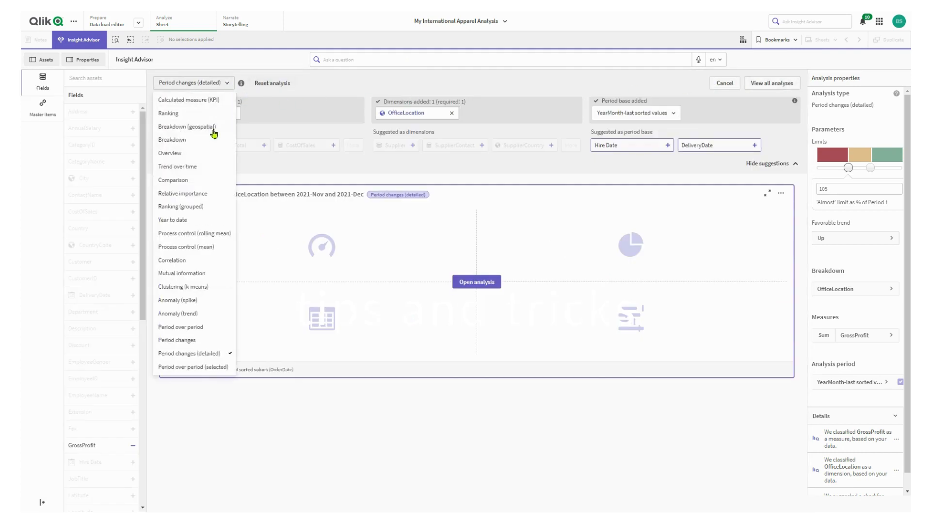
click(204, 368)
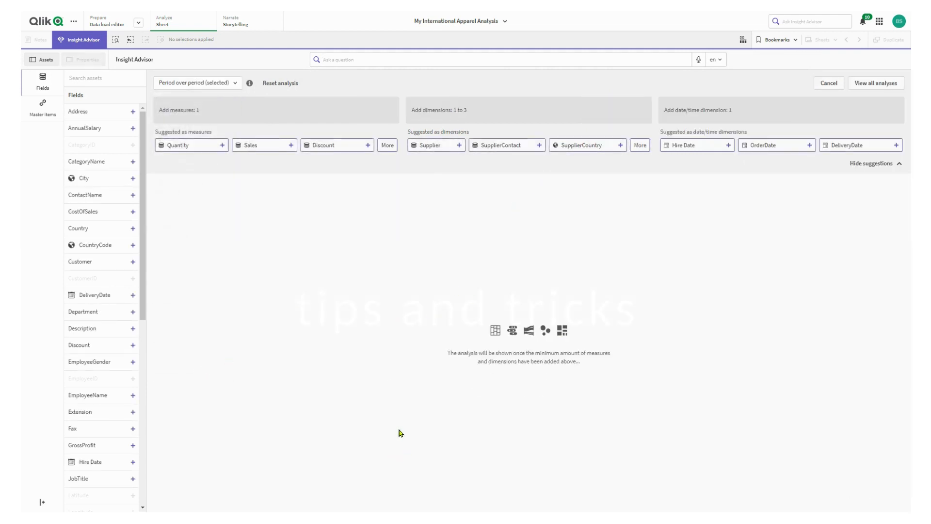
click(387, 146)
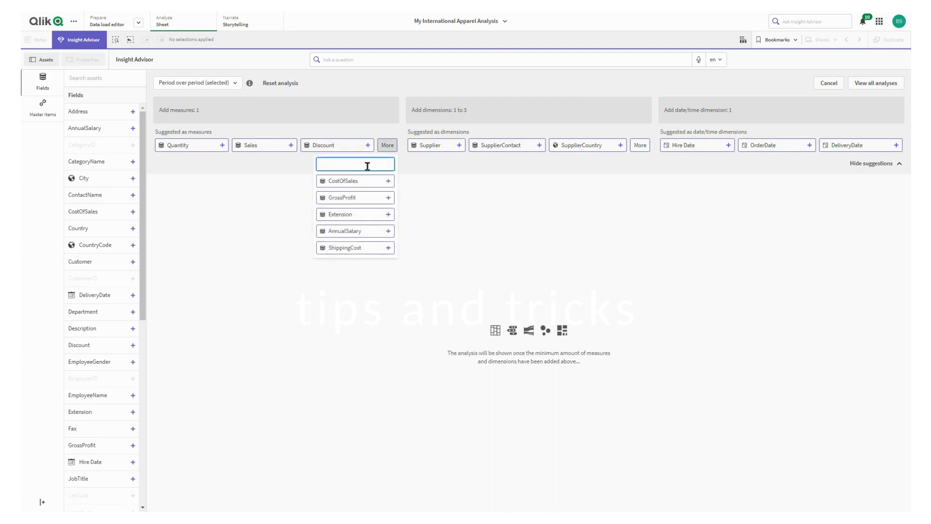
click(353, 200)
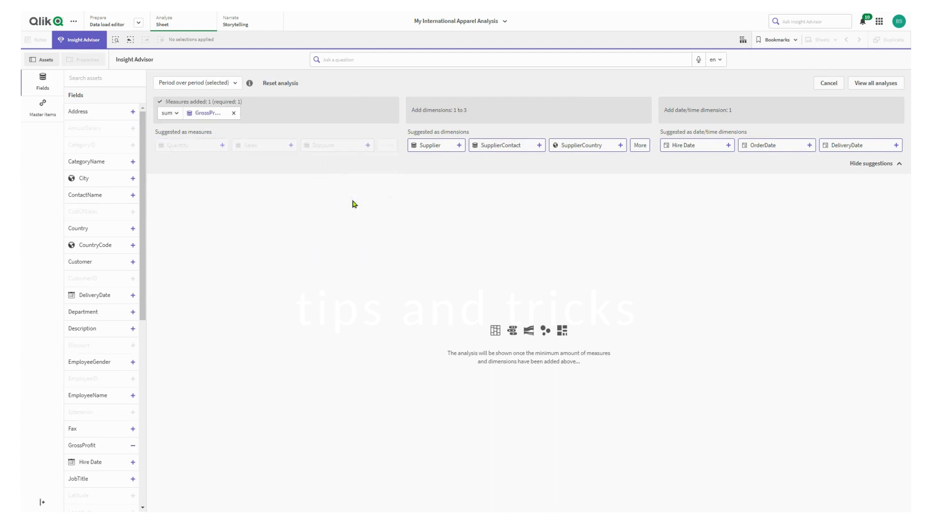
- Add Region as a dimension of the selected period over period analysis
click(641, 146)
scroll(609, 217, down, 5)
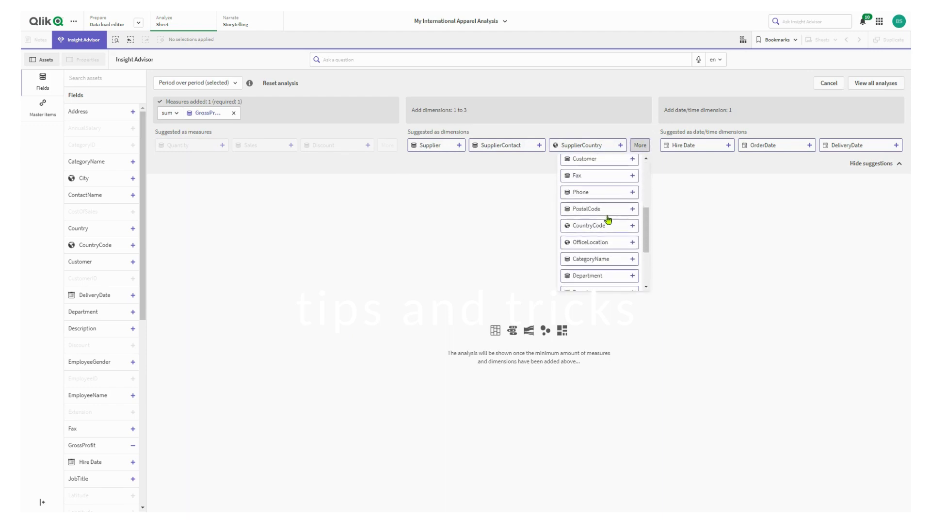
scroll(607, 233, down, 3)
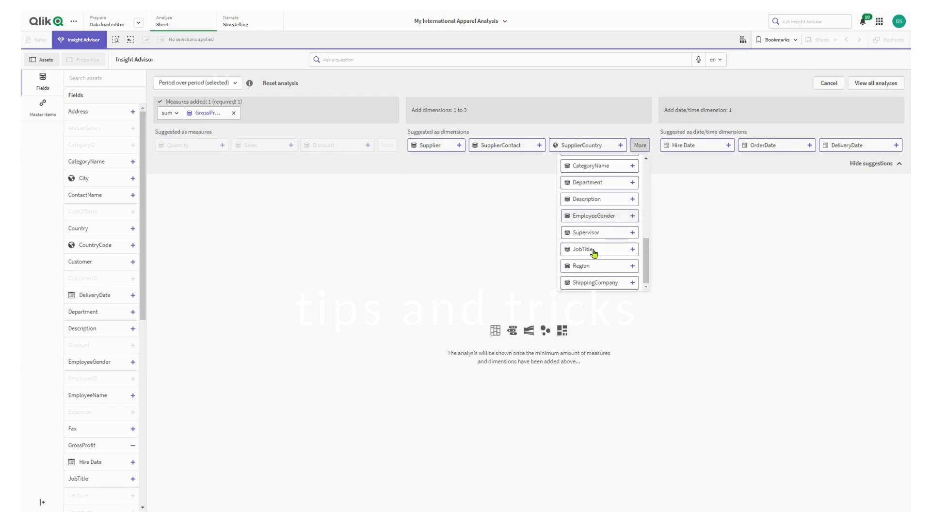
click(591, 267)
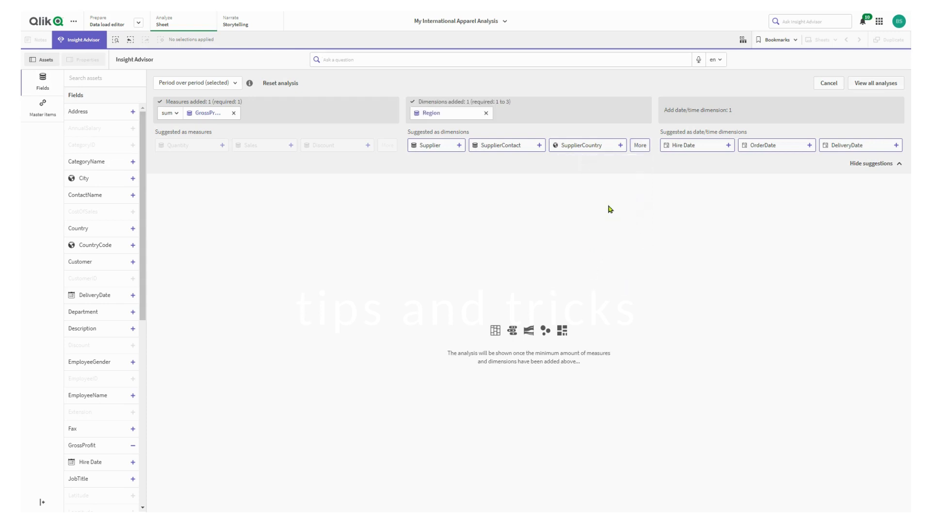
- Add Customer as the second dimension and OrderDate as the date/time dimension of the analysis
click(638, 147)
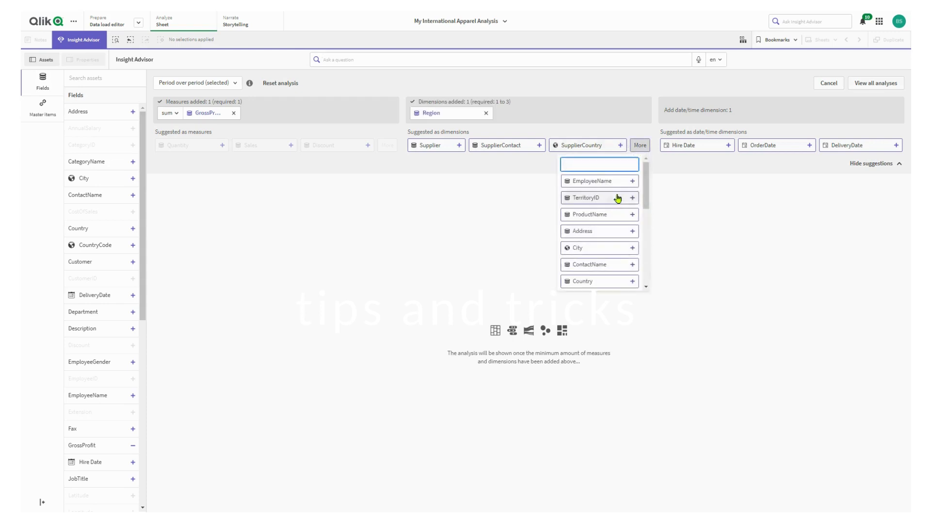
scroll(616, 200, down, 5)
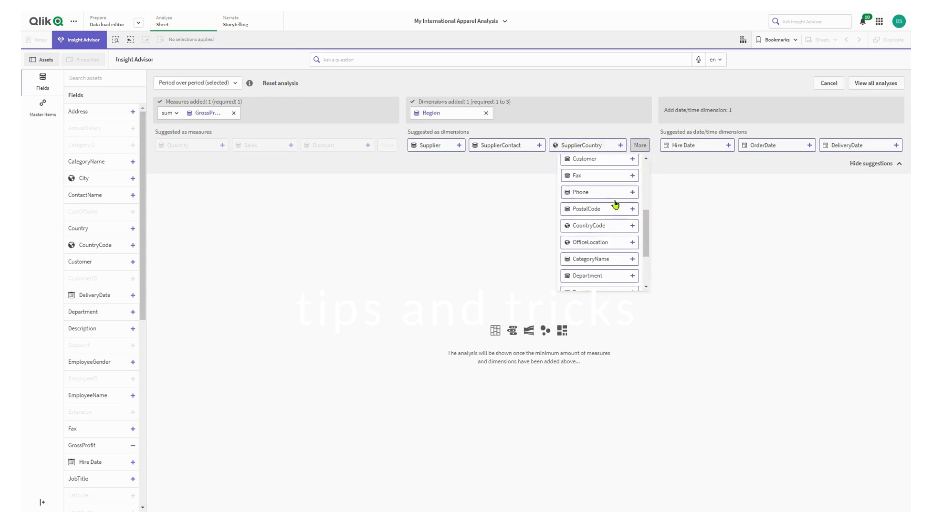
scroll(615, 203, down, 3)
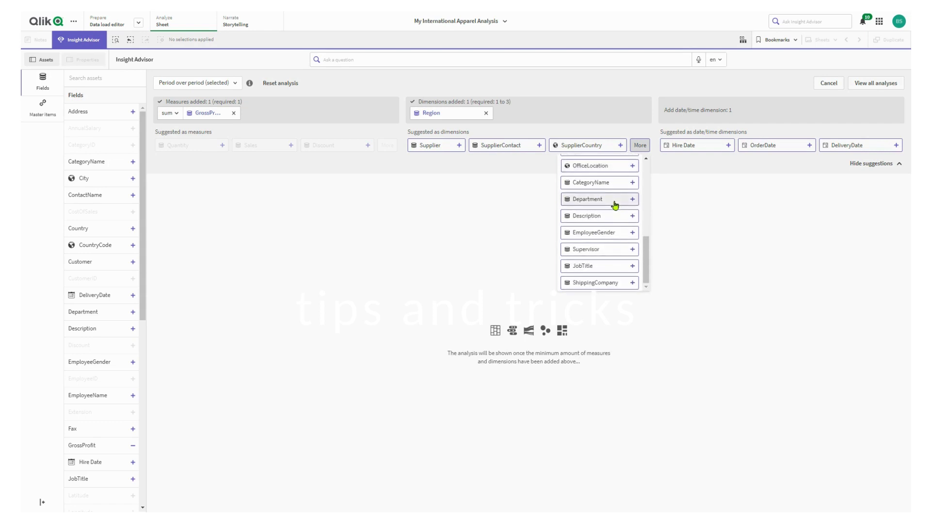
scroll(615, 207, up, 3)
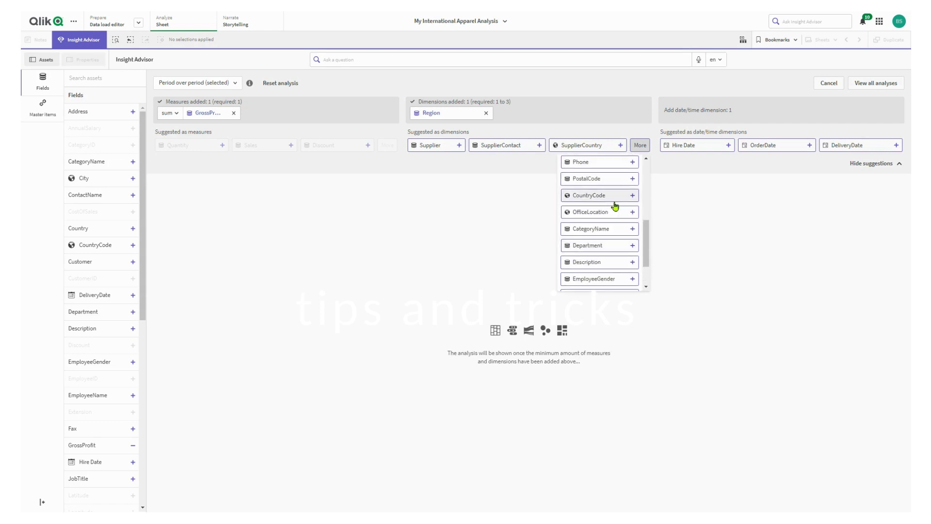
scroll(615, 206, up, 2)
click(601, 175)
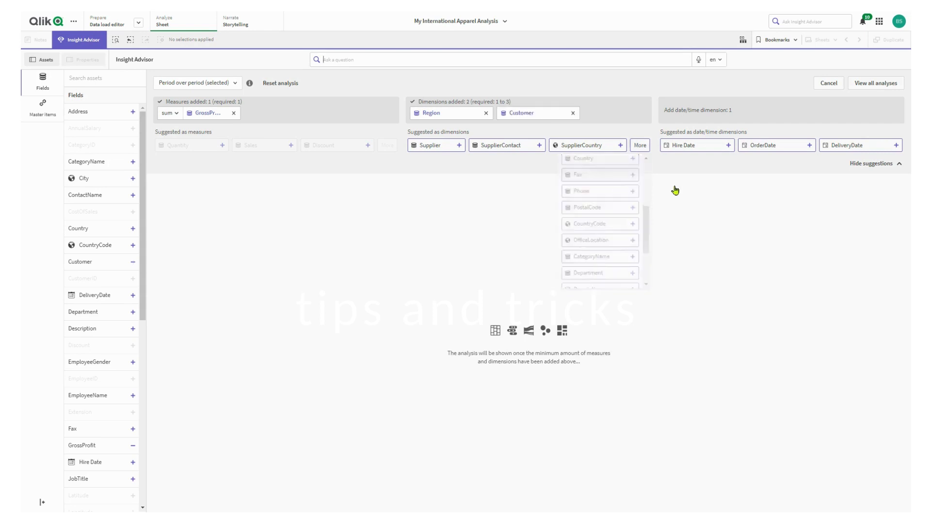
click(757, 145)
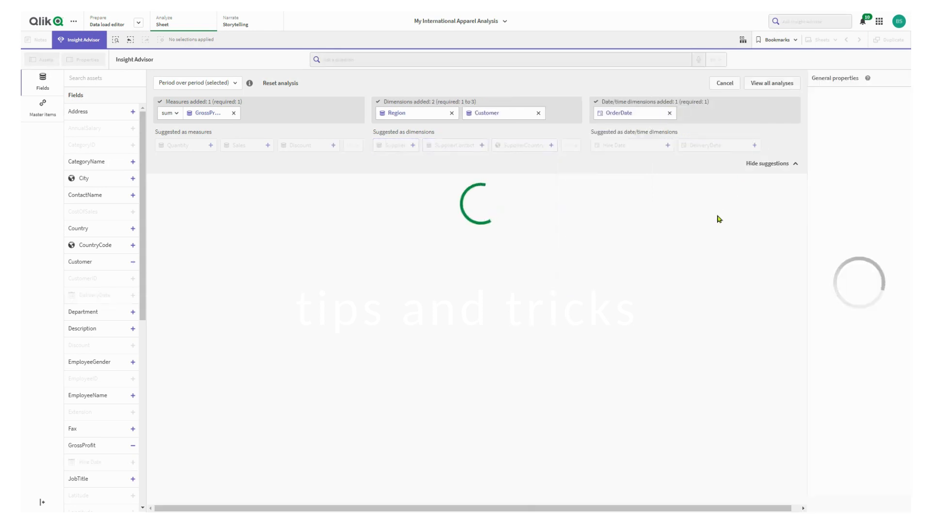
- Open the full analysis and filter Customer to Alles Lusekofter, Art et Fashion, Aujourd'hui, Autokleider, Belgium Black Jeans, Big Foot Shoes, Bobby Socks and Boleros
click(478, 284)
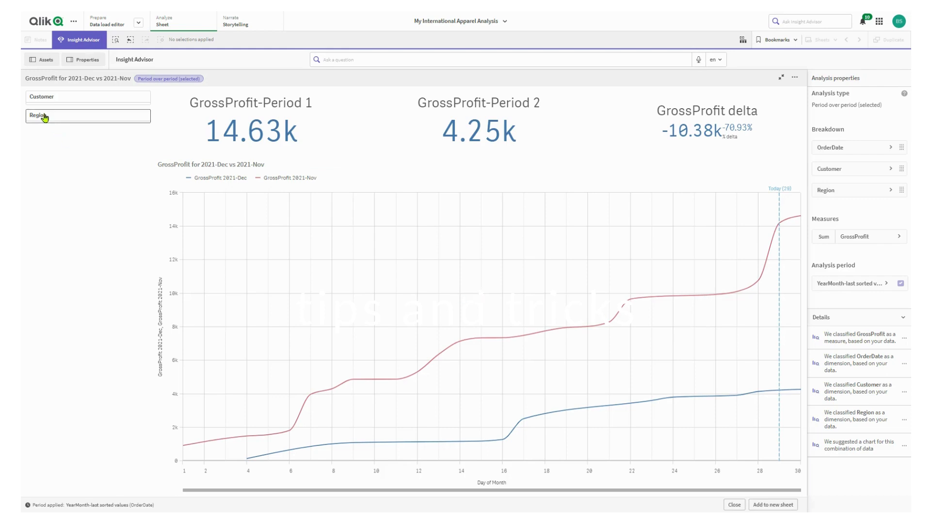
click(68, 97)
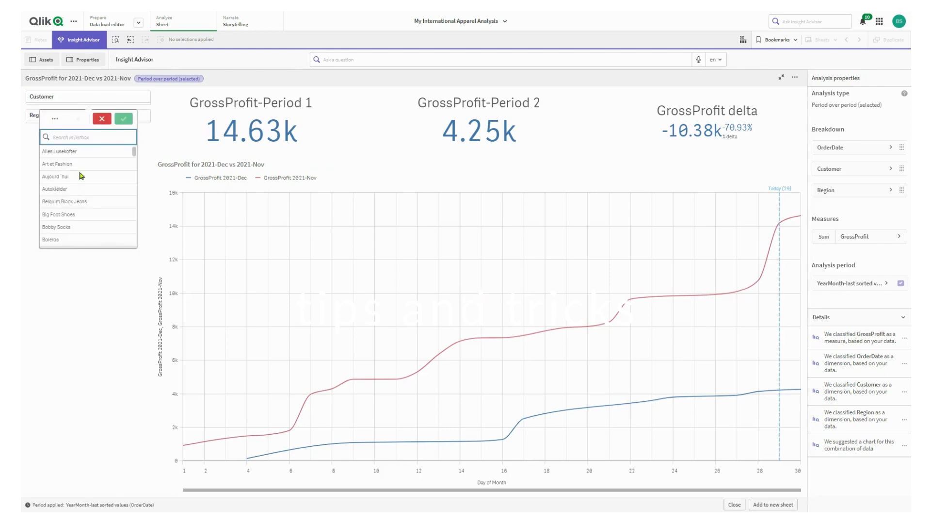
click(50, 239)
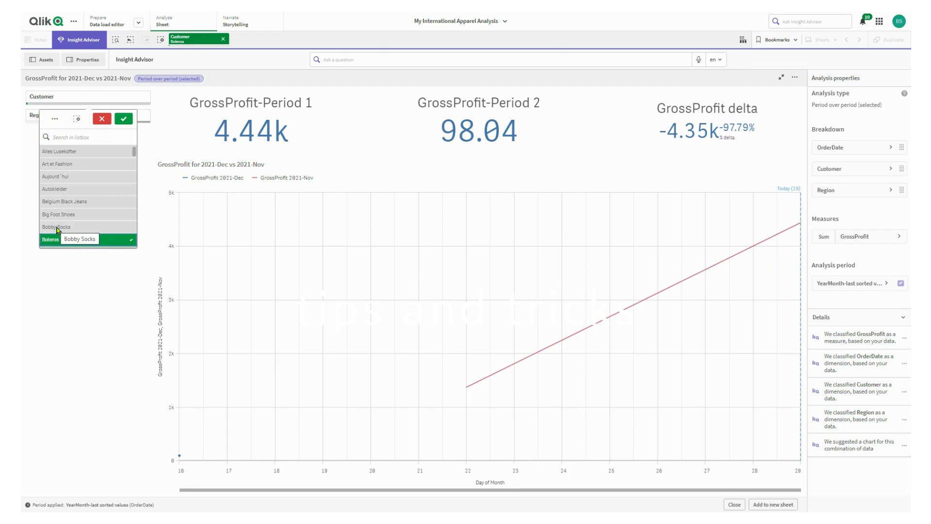
click(56, 228)
click(58, 215)
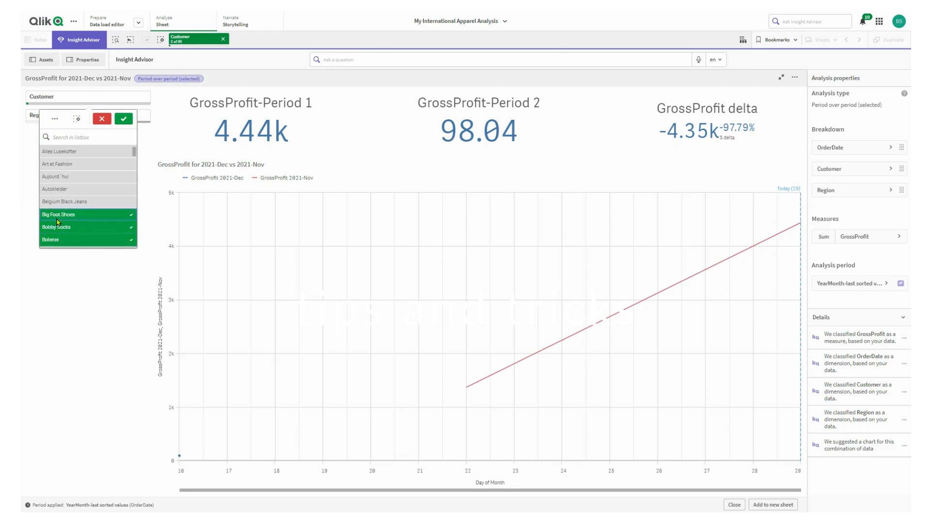
click(58, 202)
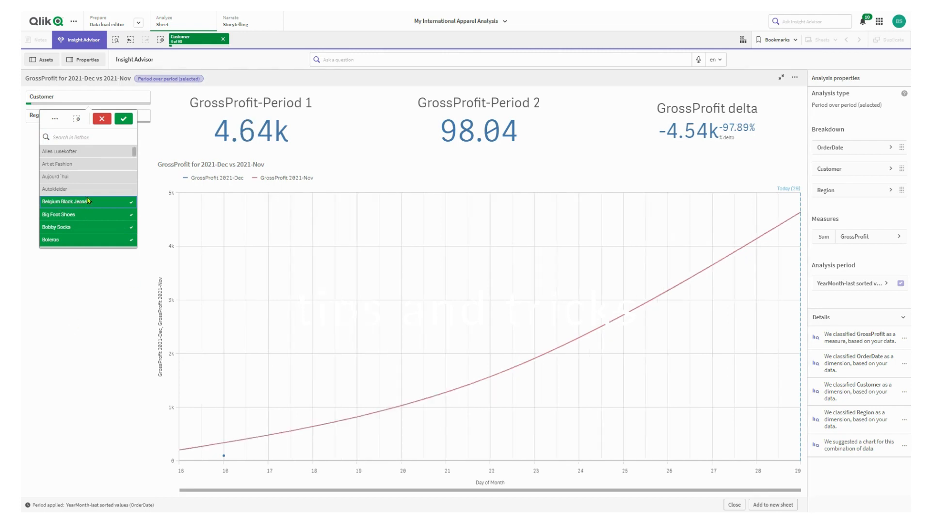
click(74, 151)
click(56, 166)
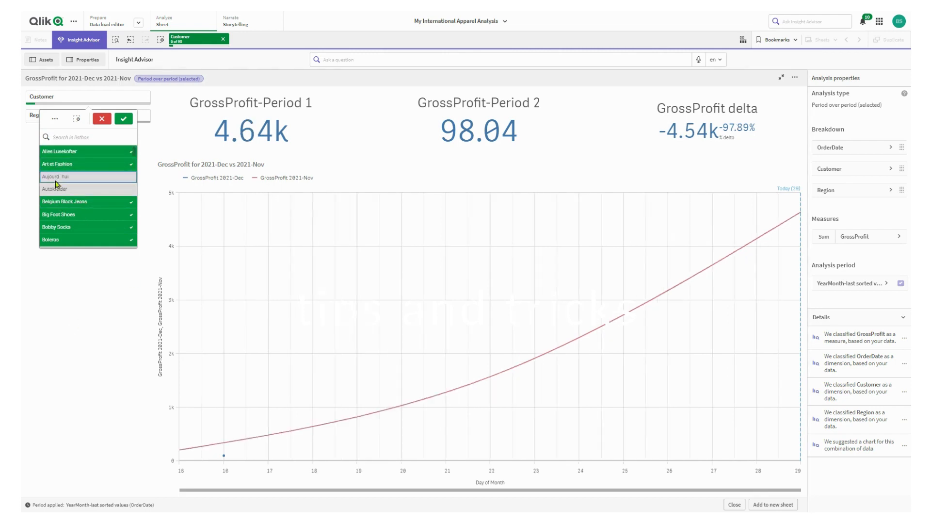
click(56, 181)
click(56, 189)
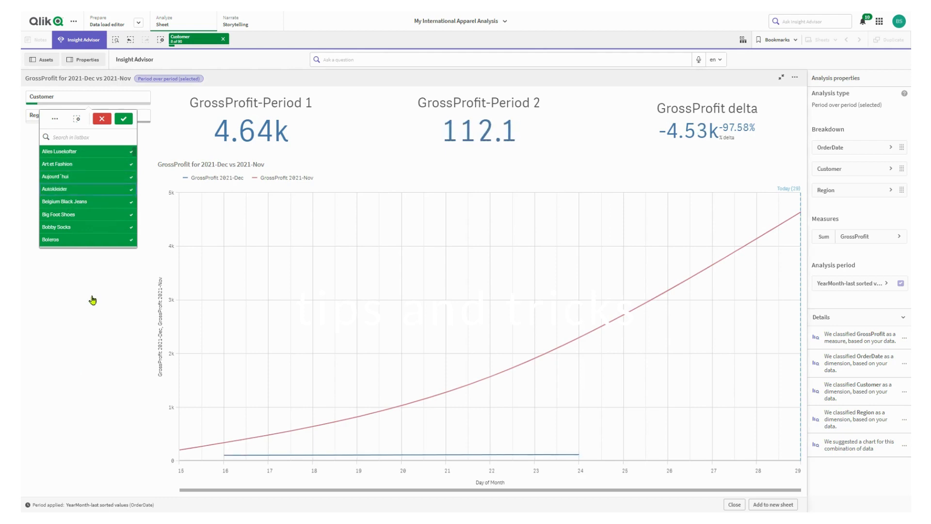